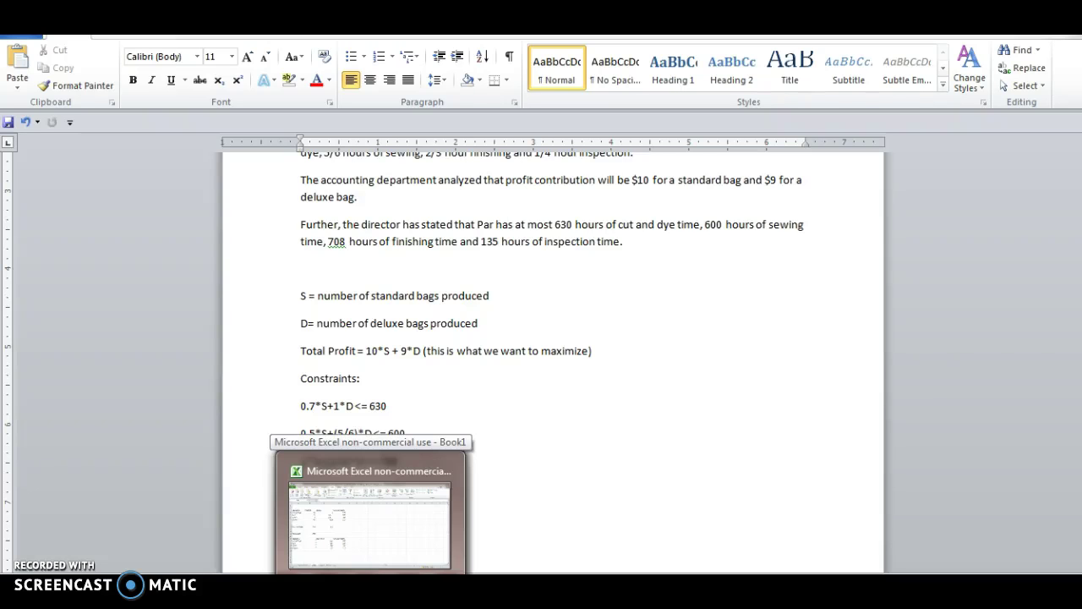
- Replace '10*S + 9*D' in Word's Total Profit line with 80*S-(1/15)*S^2+150*D-(1/5)*D^2
scroll(795, 211, "up", 3)
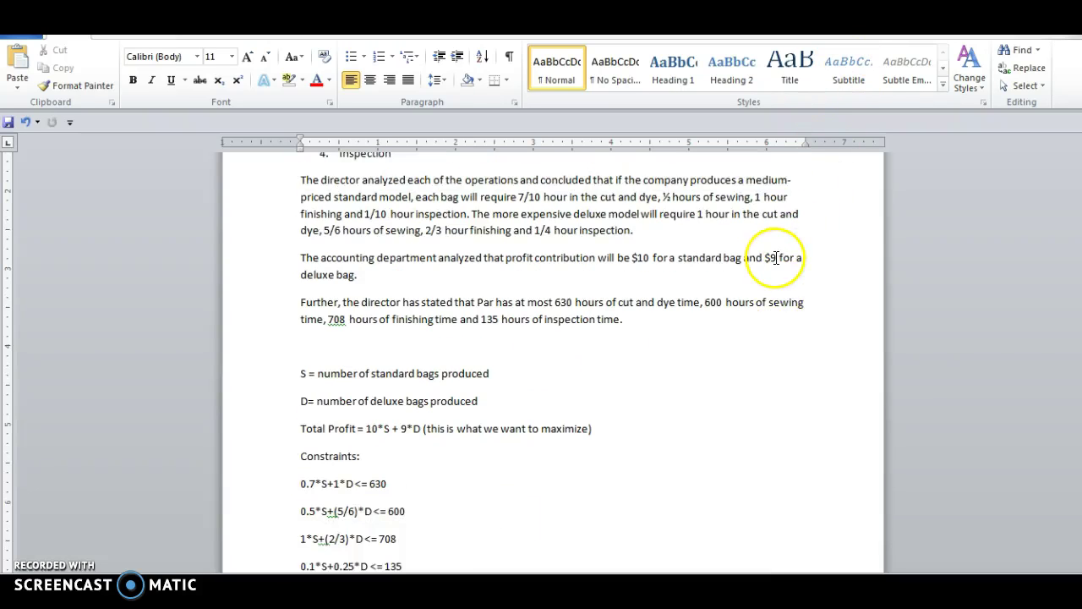
scroll(778, 259, "up", 3)
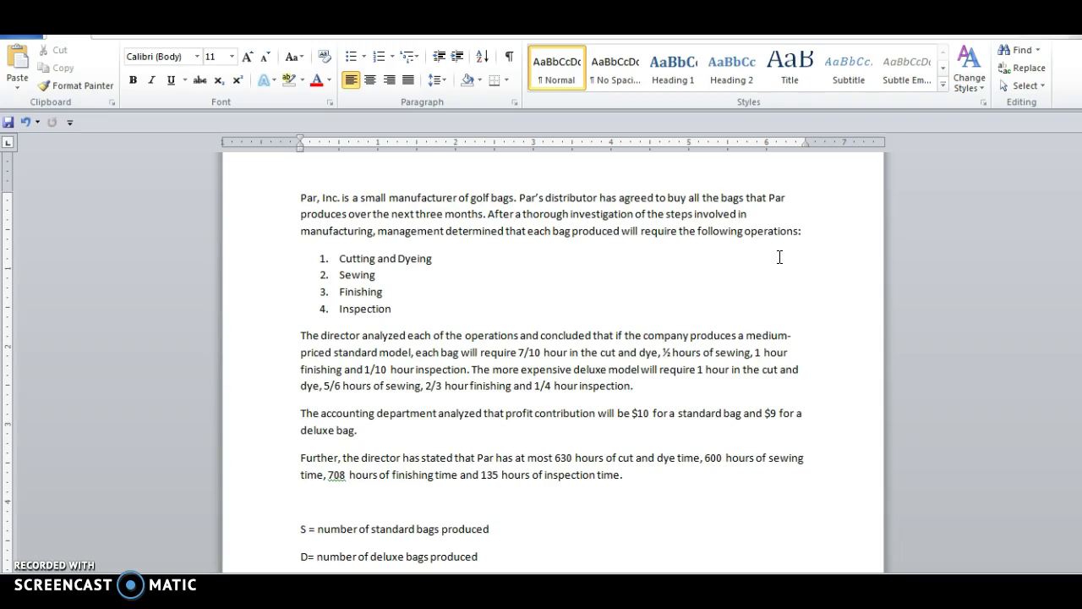
left_click(774, 273)
scroll(300, 398, "down", 3)
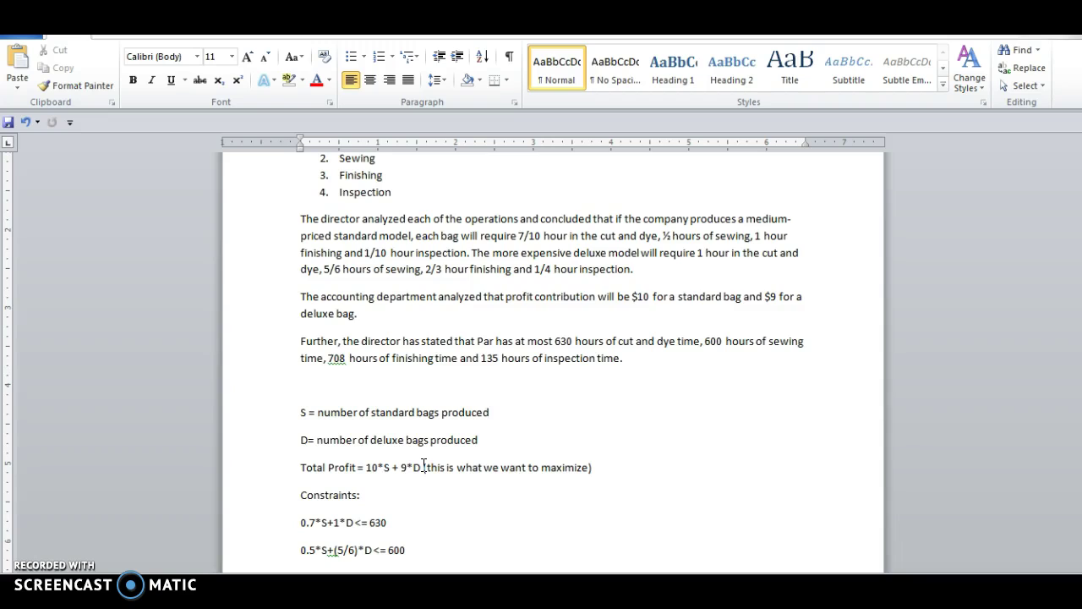
left_click(482, 387)
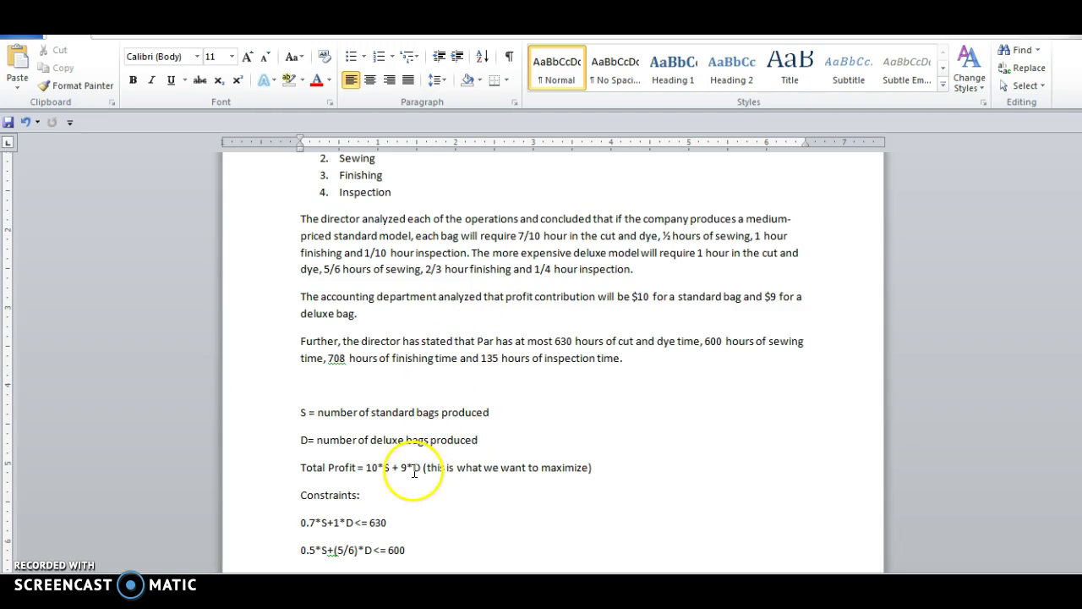
left_click_drag(423, 467, 365, 468)
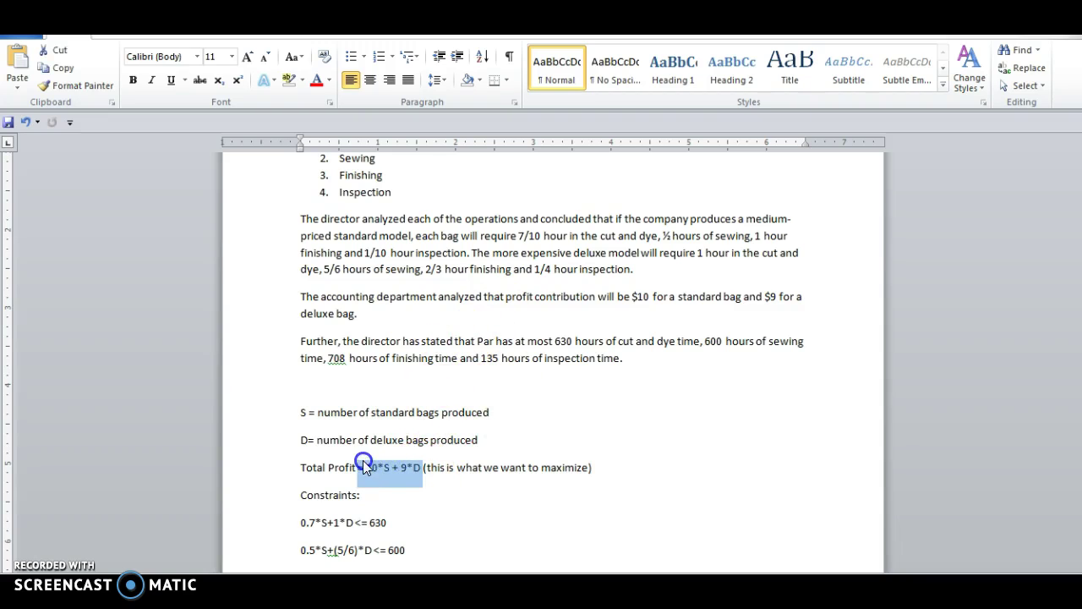
left_click(364, 465)
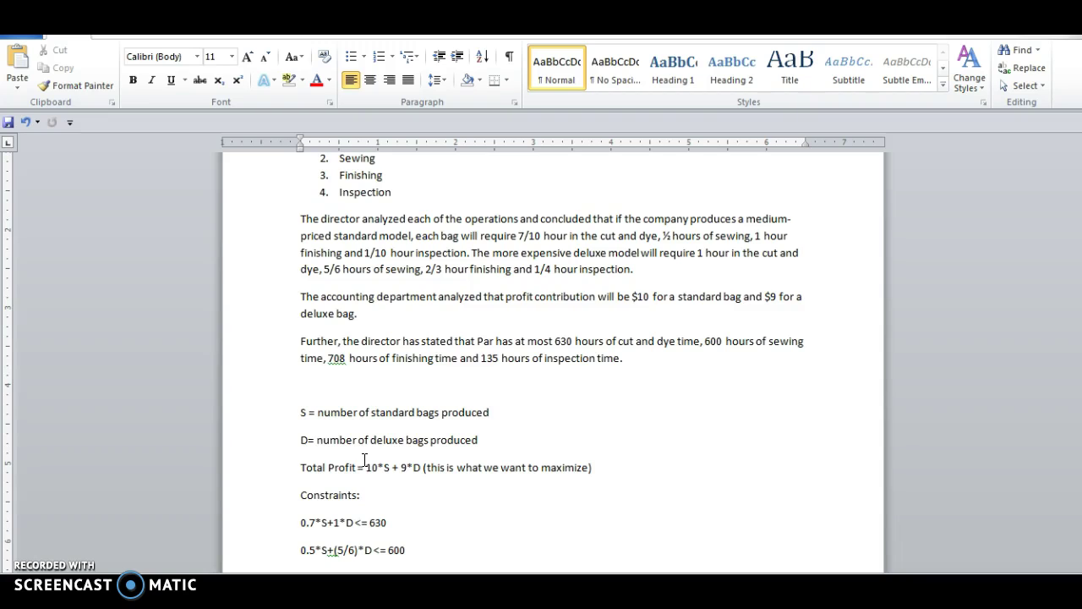
left_click(384, 440)
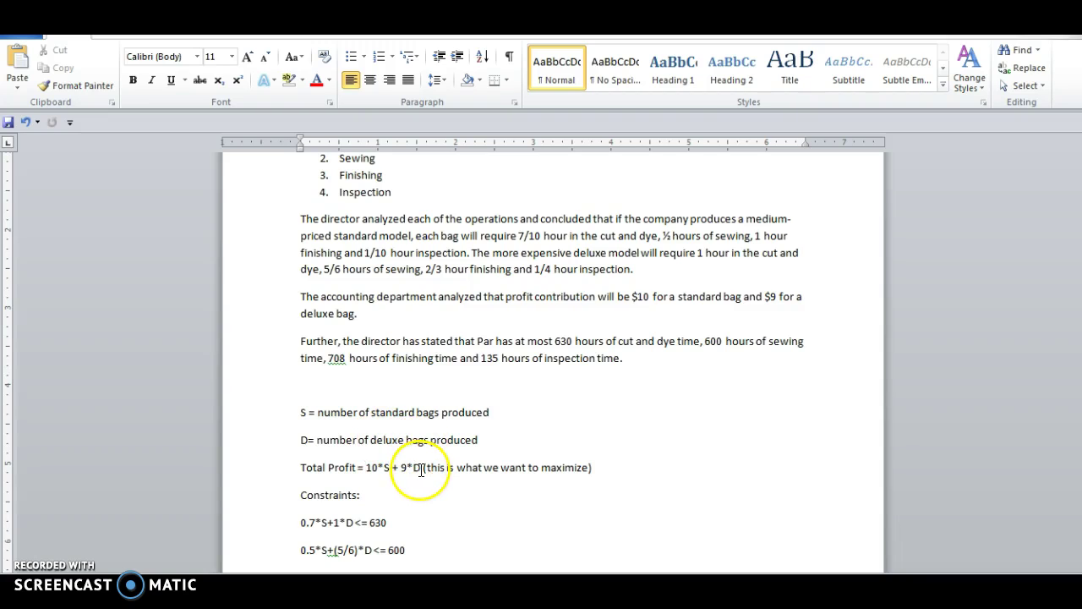
left_click_drag(421, 470, 375, 476)
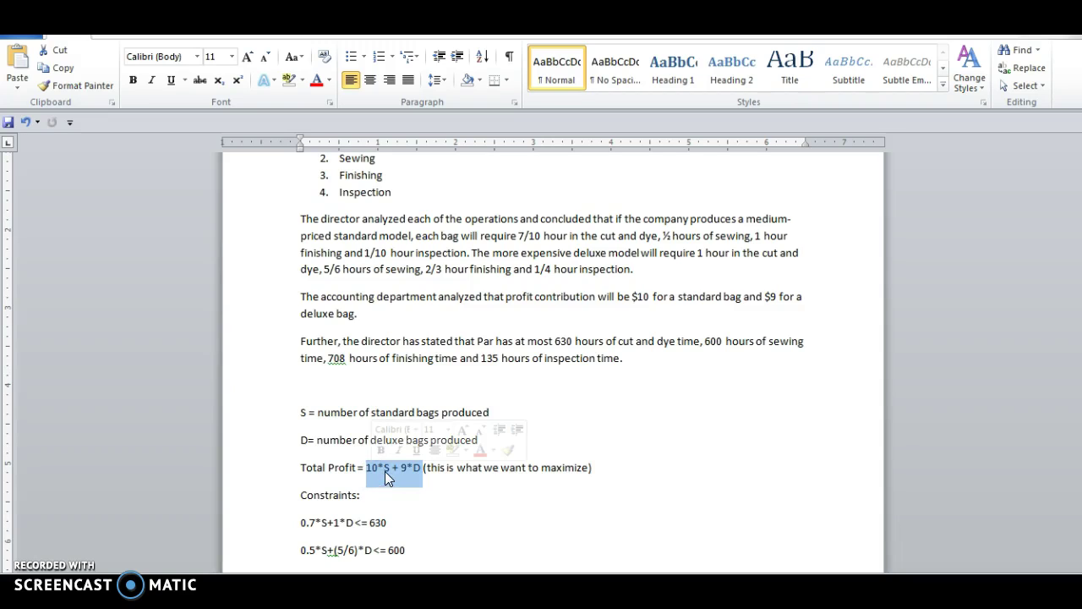
key("BackSpace")
type("80*S")
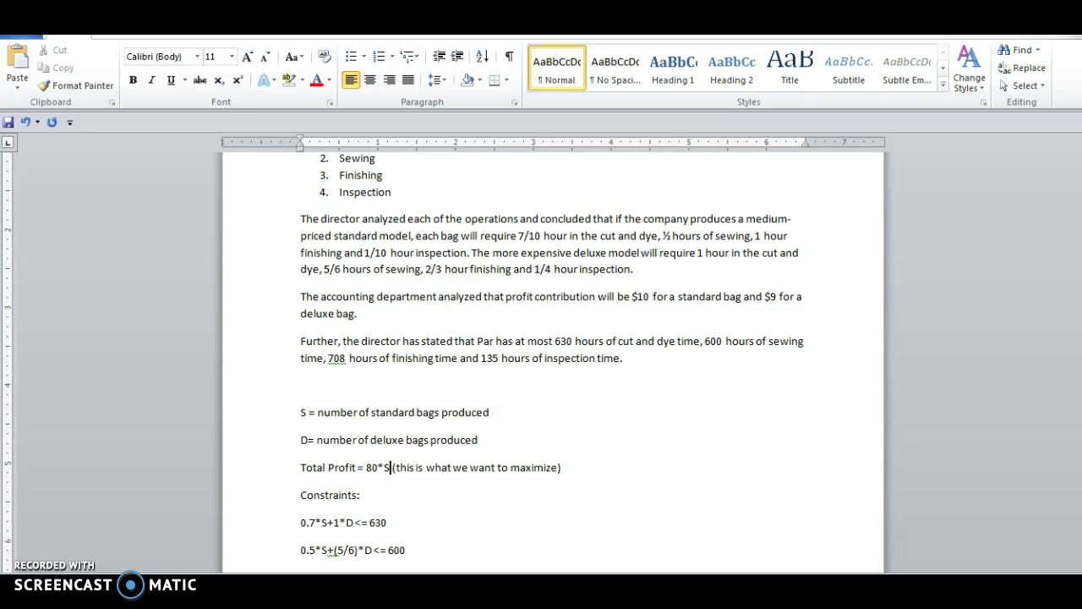
type("-(1")
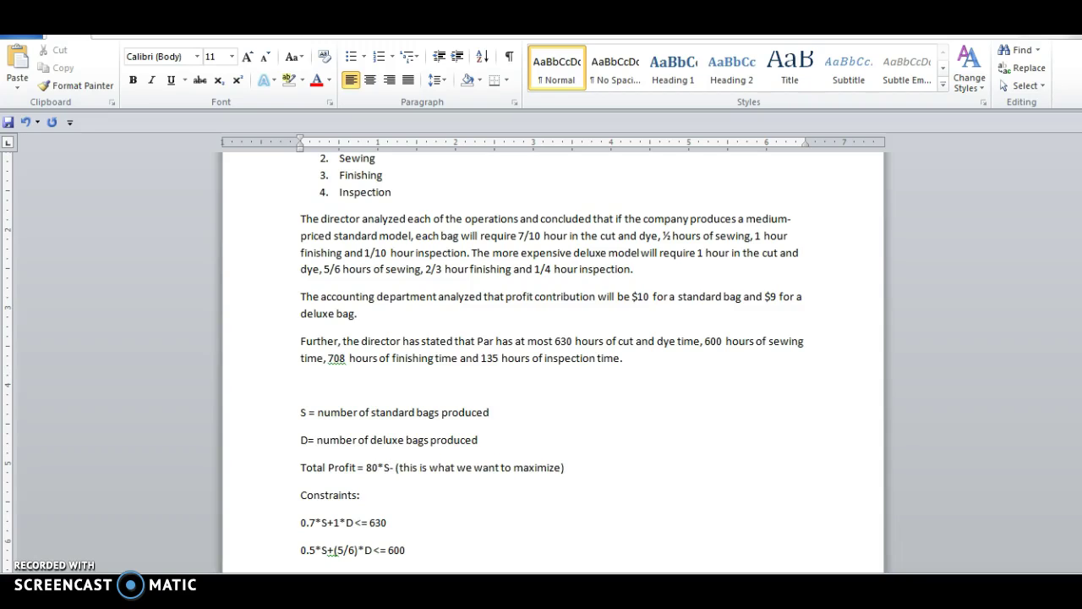
type("/15)")
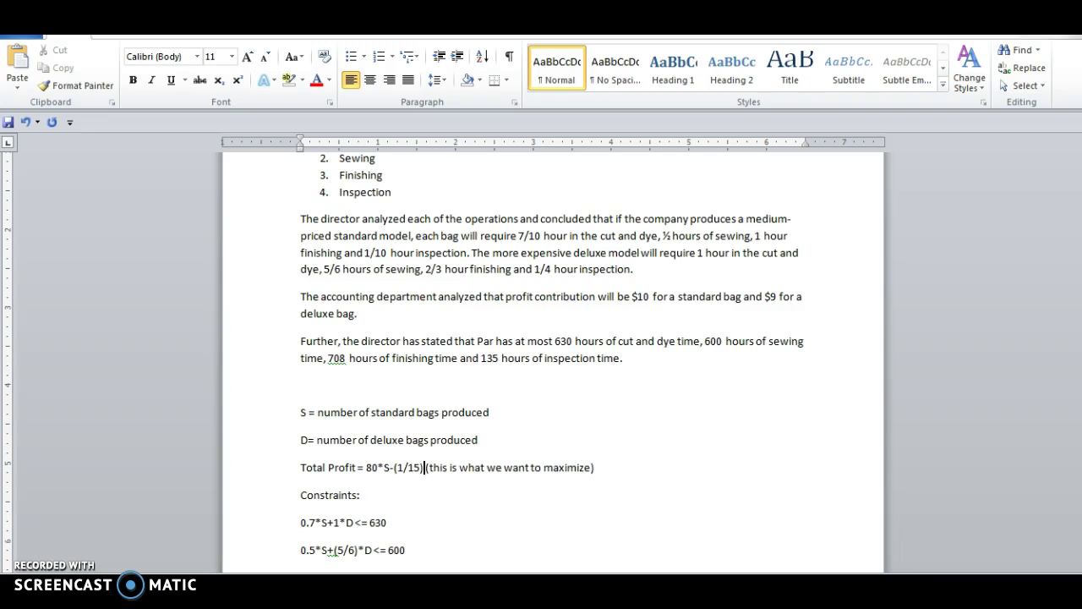
type("*")
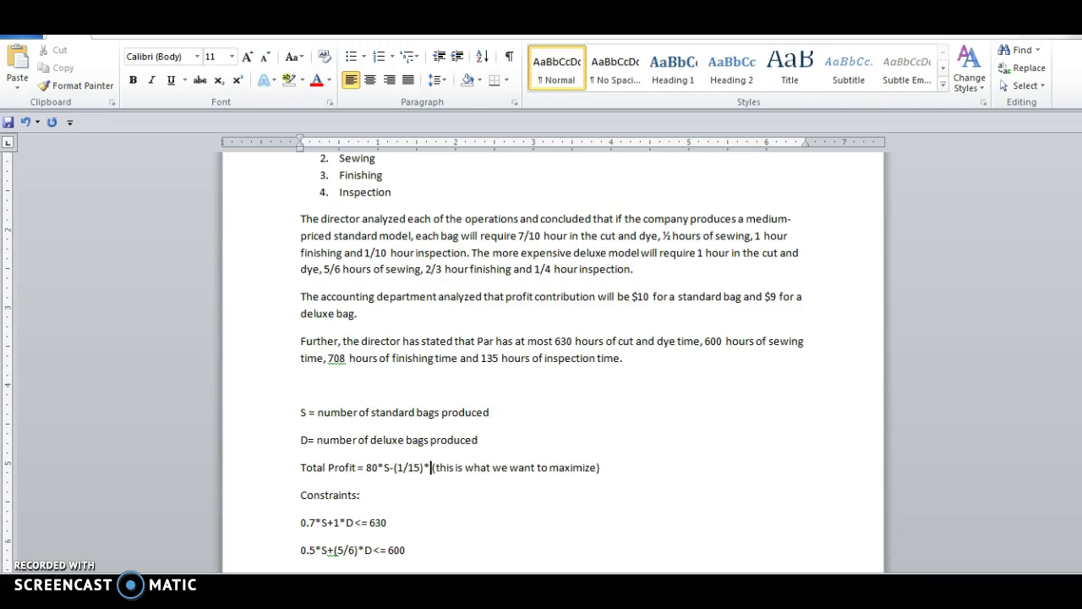
type("S^")
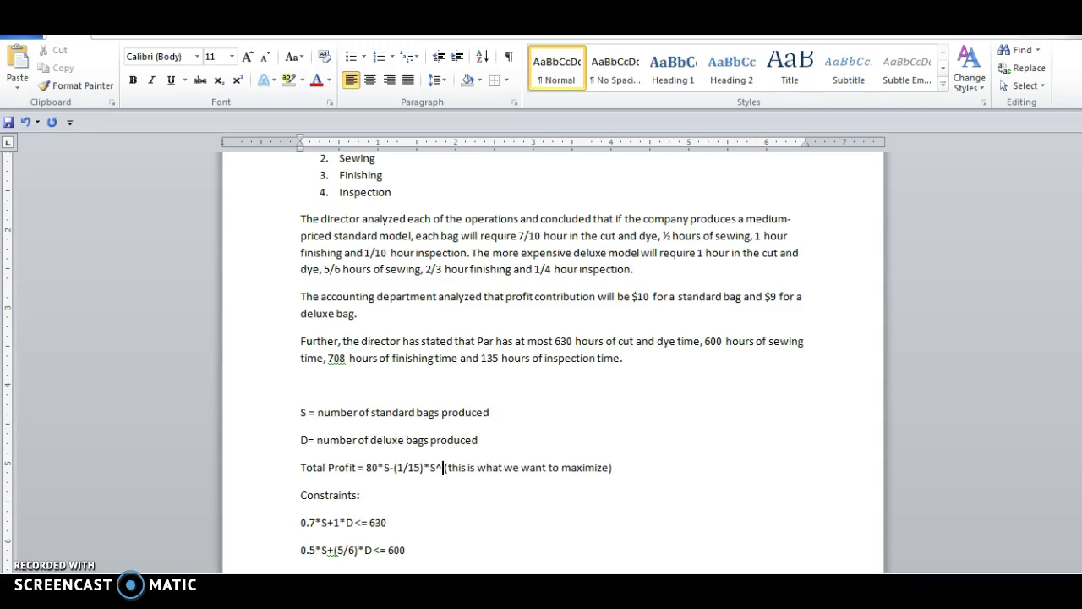
type("2")
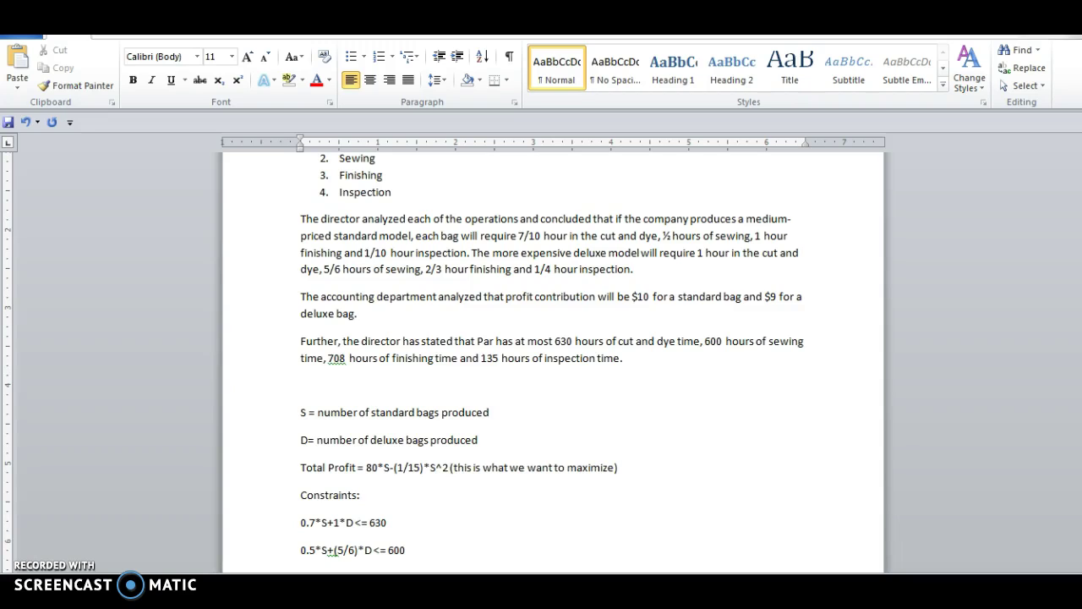
type("+")
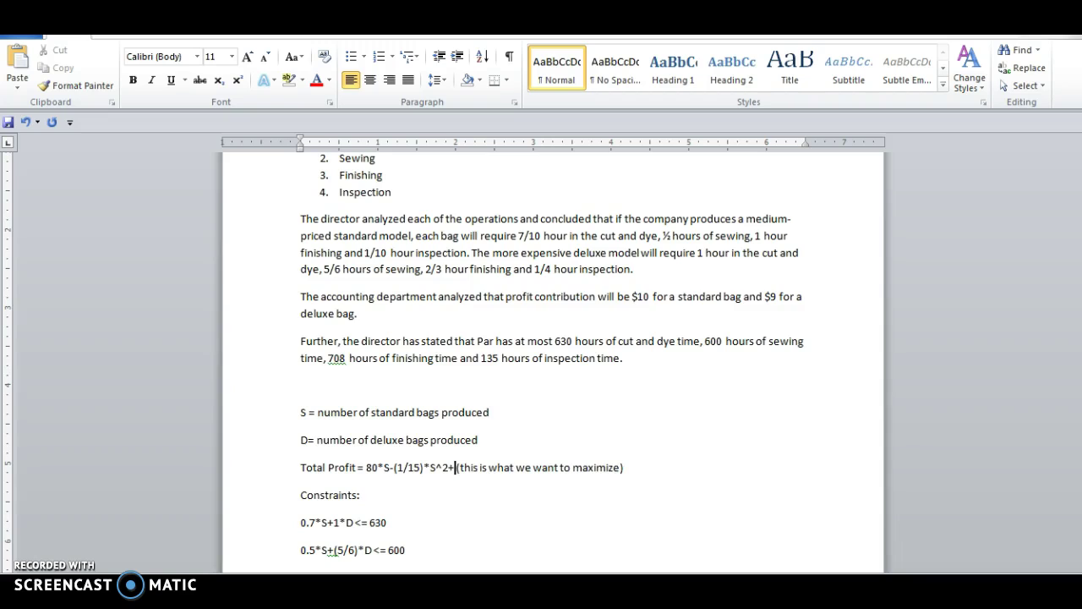
type("150*D ")
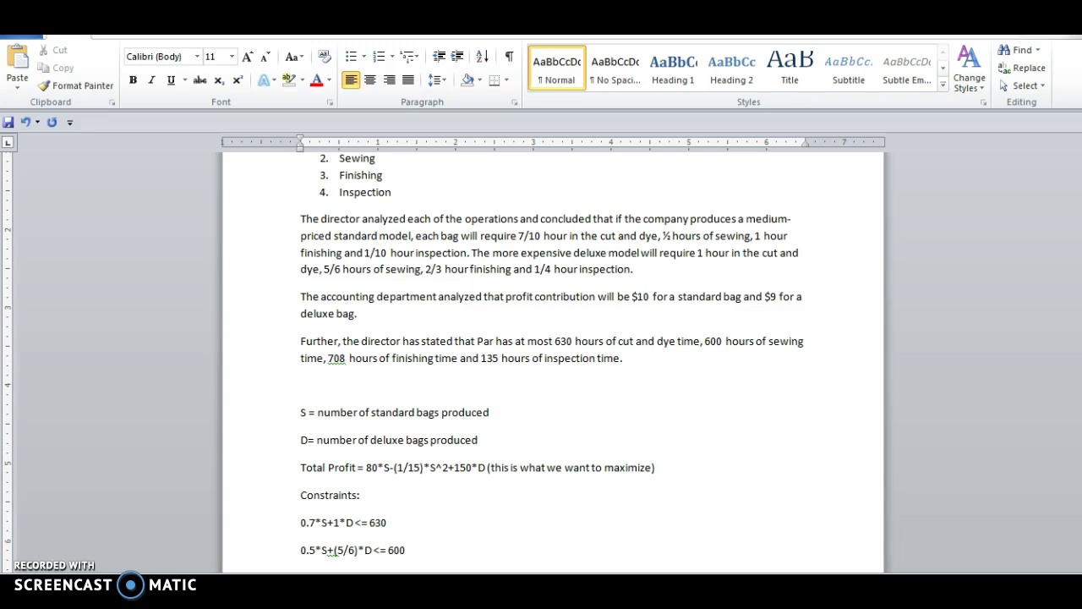
type("-(")
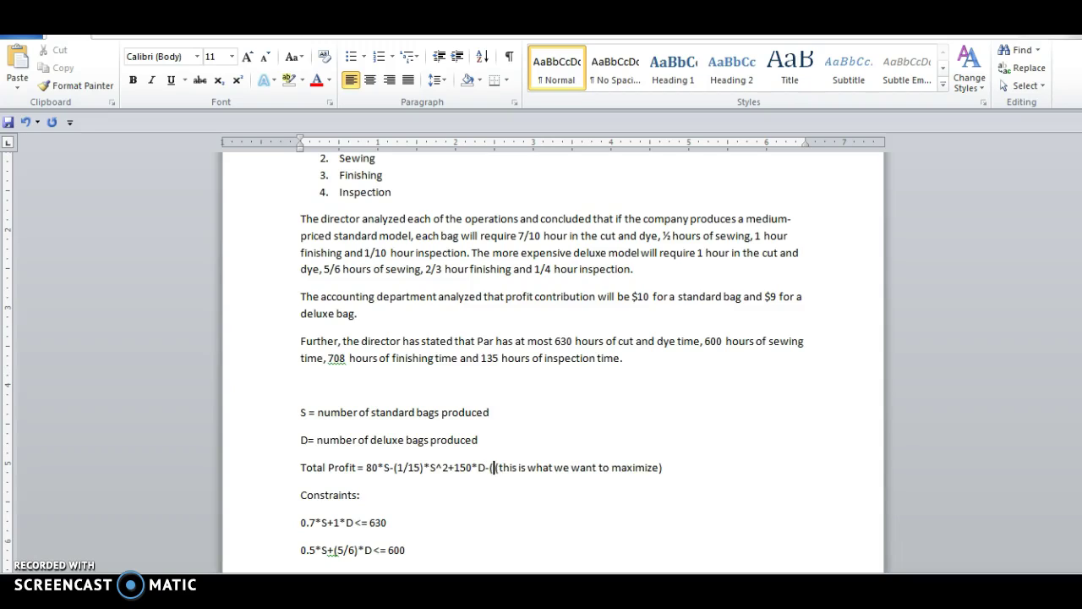
type("1/5)*")
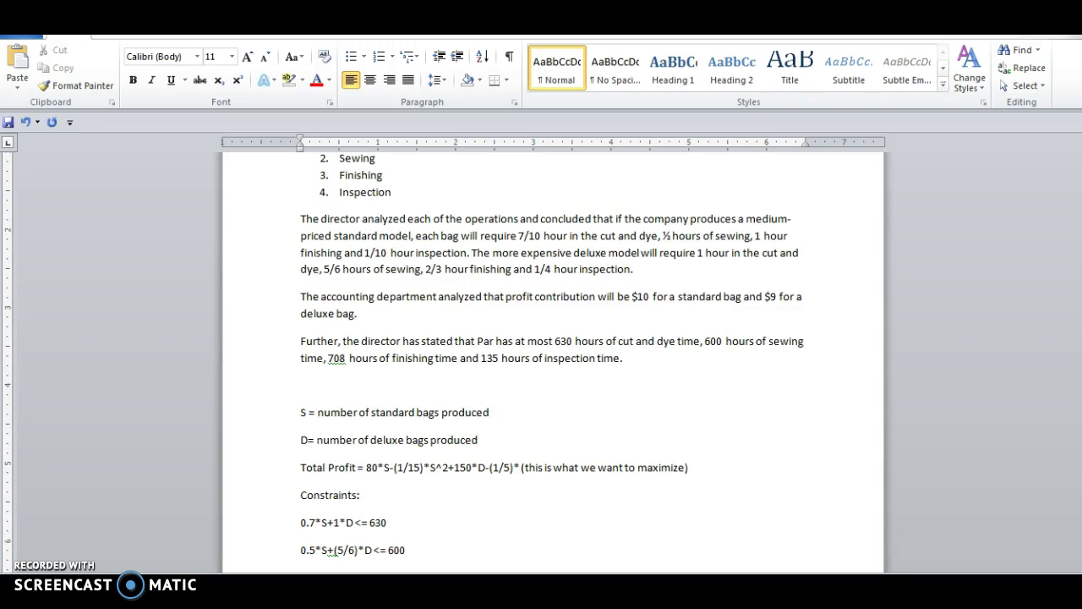
type("D^2")
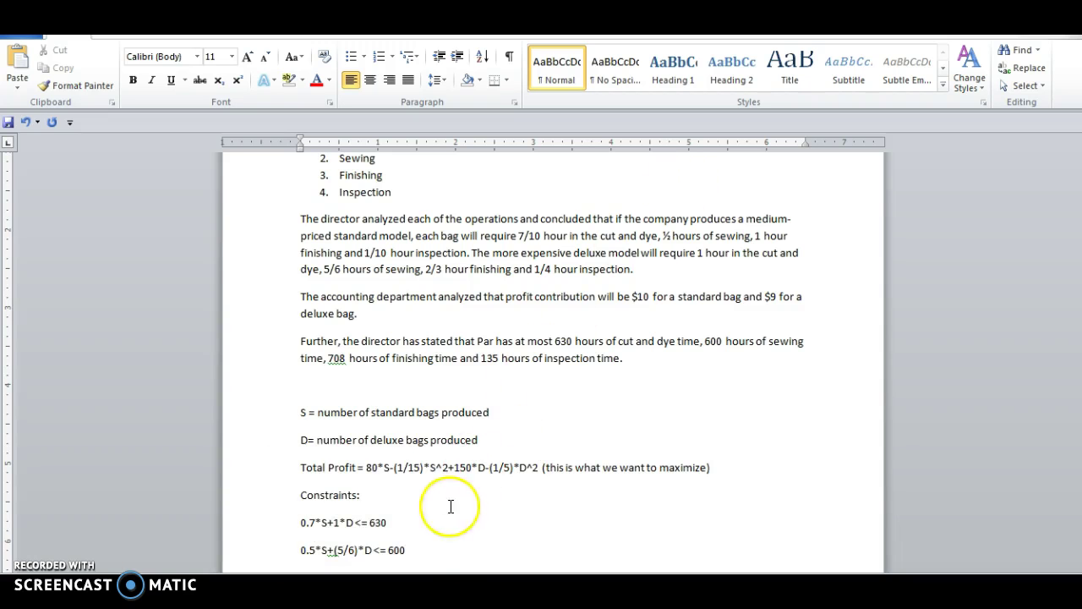
- Snap Excel to the left half and Word to the right, with Word scrolled to the constraints
key("alt+Tab")
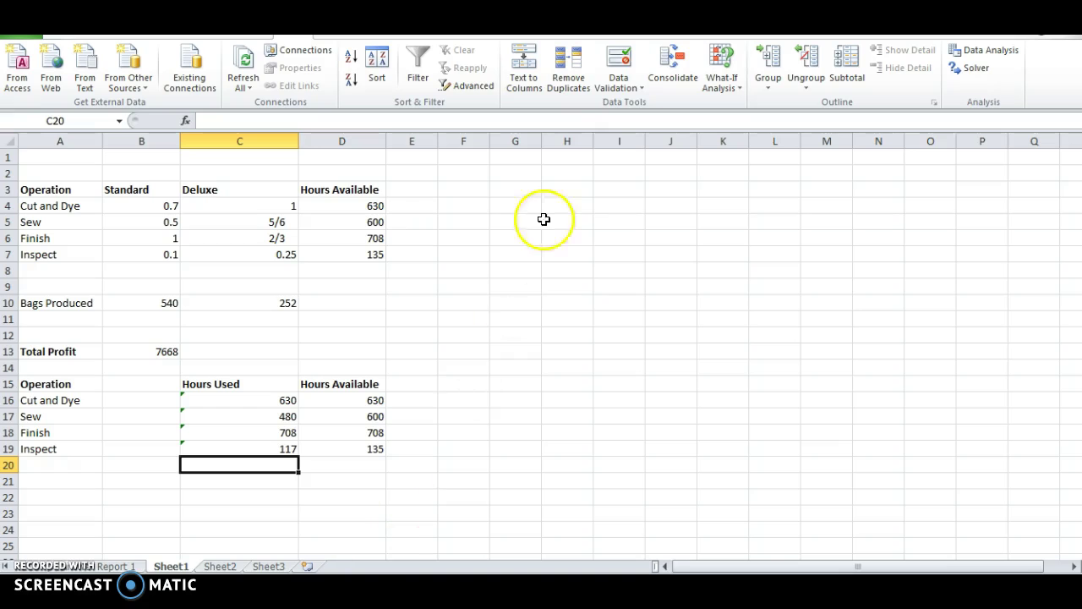
key("alt+Tab")
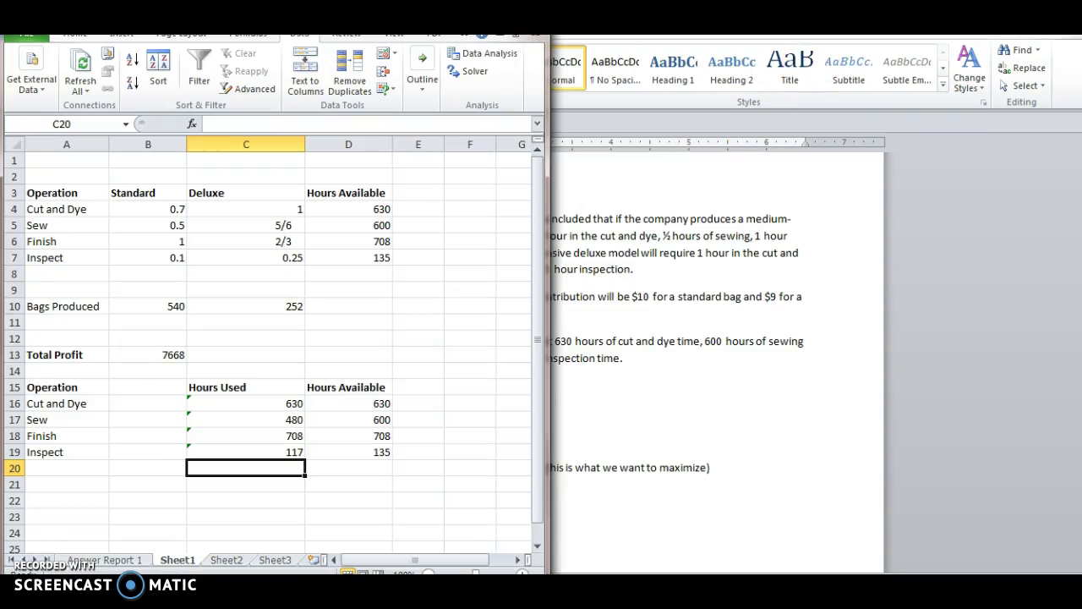
key("super+Right")
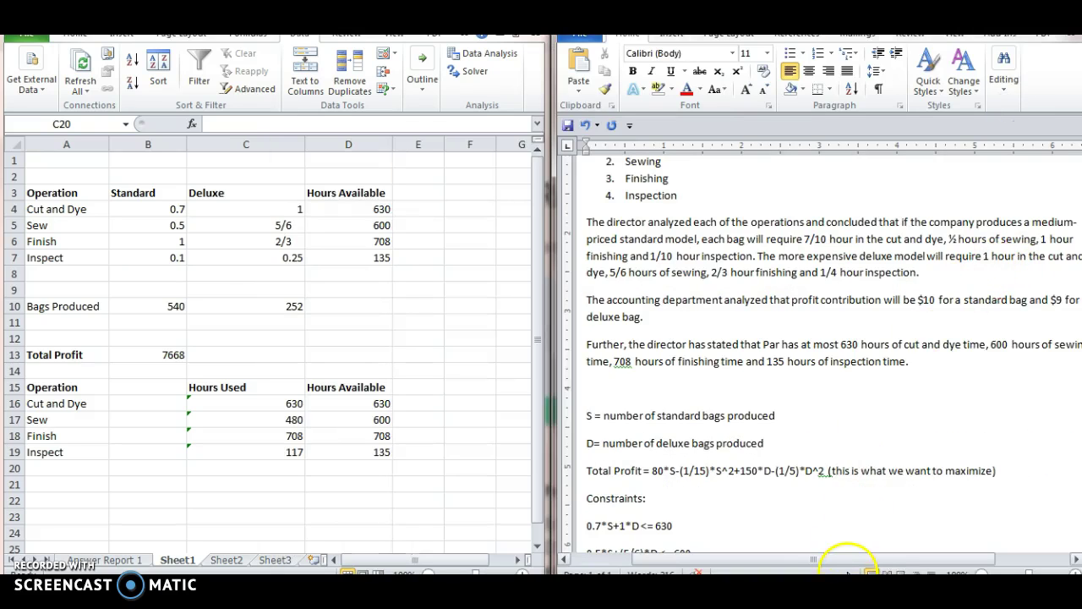
left_click(851, 560)
left_click_drag(850, 560, 836, 530)
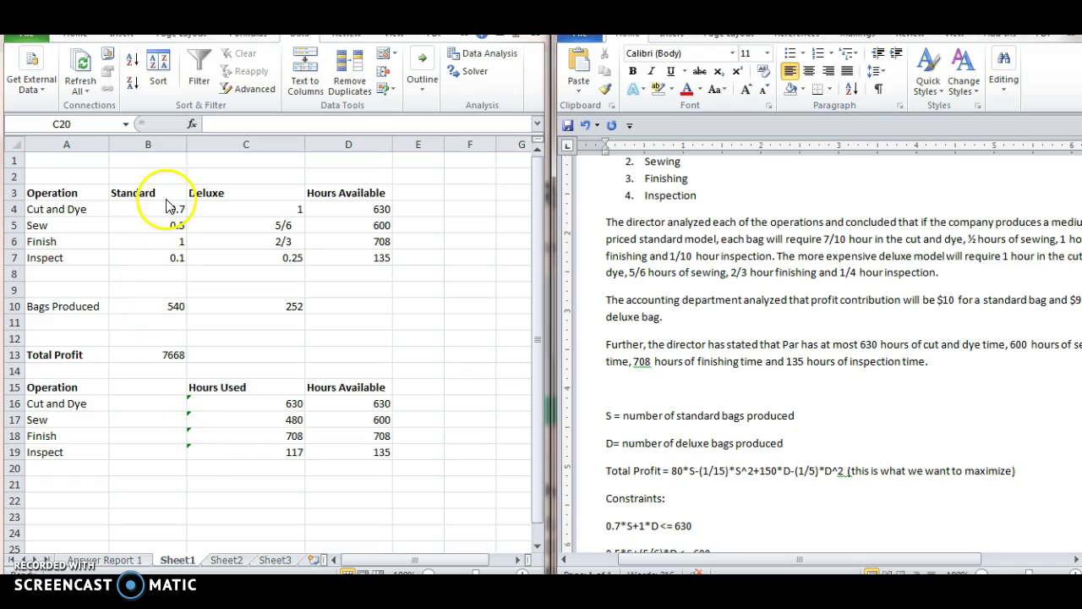
scroll(569, 385, "down", 2)
scroll(568, 385, "down", 1)
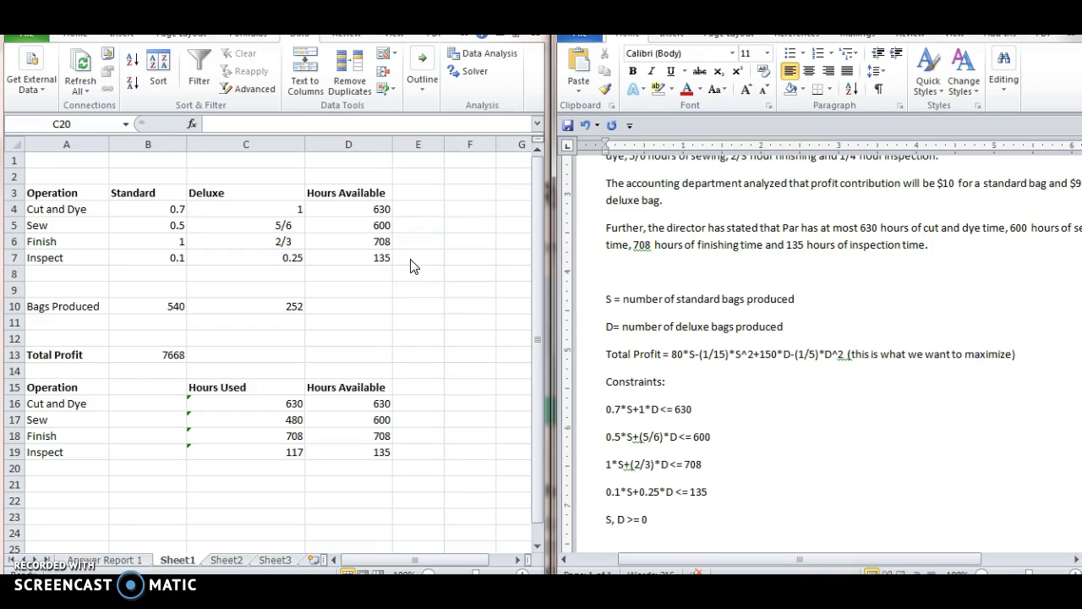
left_click(135, 354)
- Start rewriting B13 with the standard-bag terms 80*B10 and the squared B10 term
left_click(137, 354)
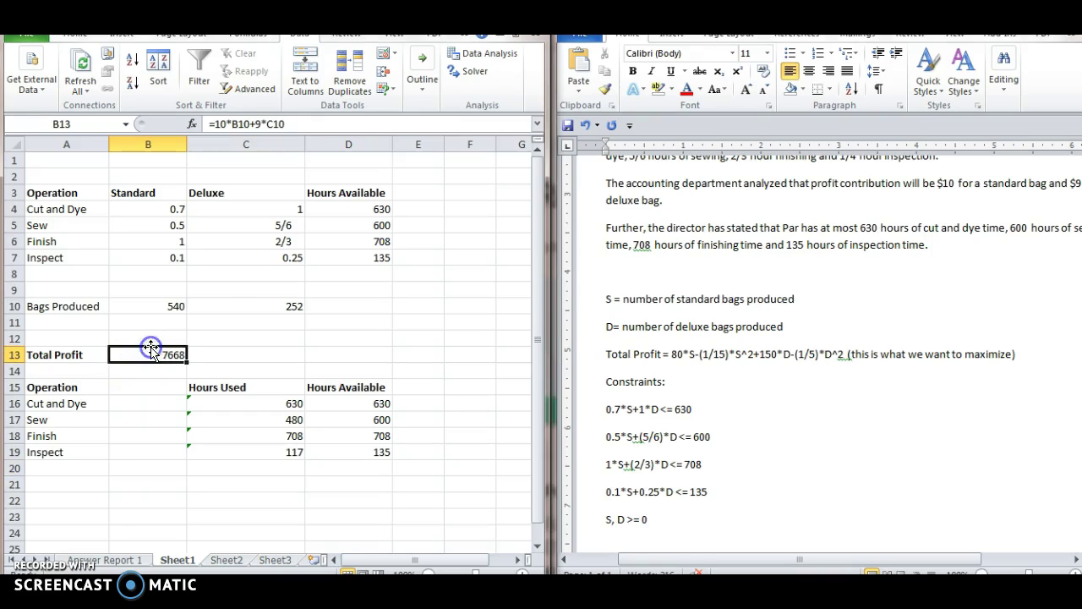
left_click(328, 125)
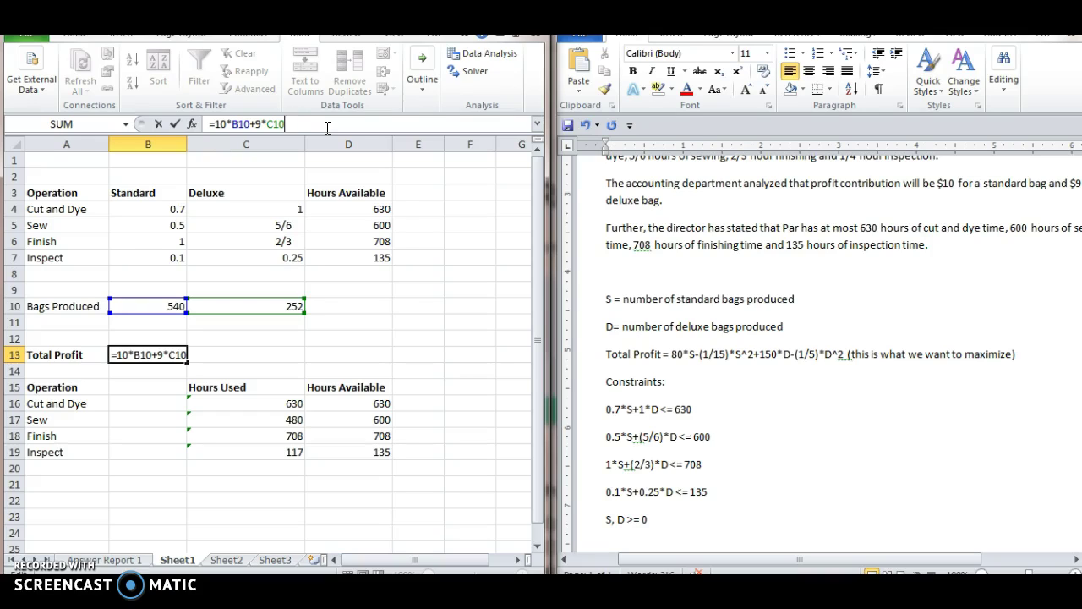
key("BackSpace")
key("BackSpace")
key("BackSpace")
key("BackSpace")
key("BackSpace")
key("BackSpace")
key("BackSpace")
key("BackSpace")
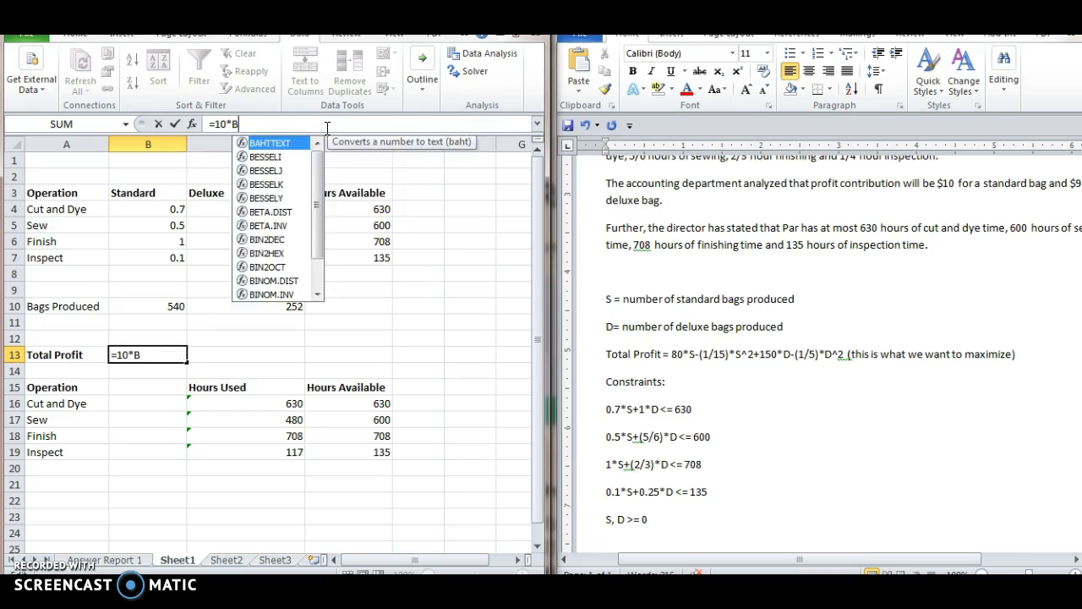
key("BackSpace")
key("BackSpace")
key("BackSpace")
key("BackSpace")
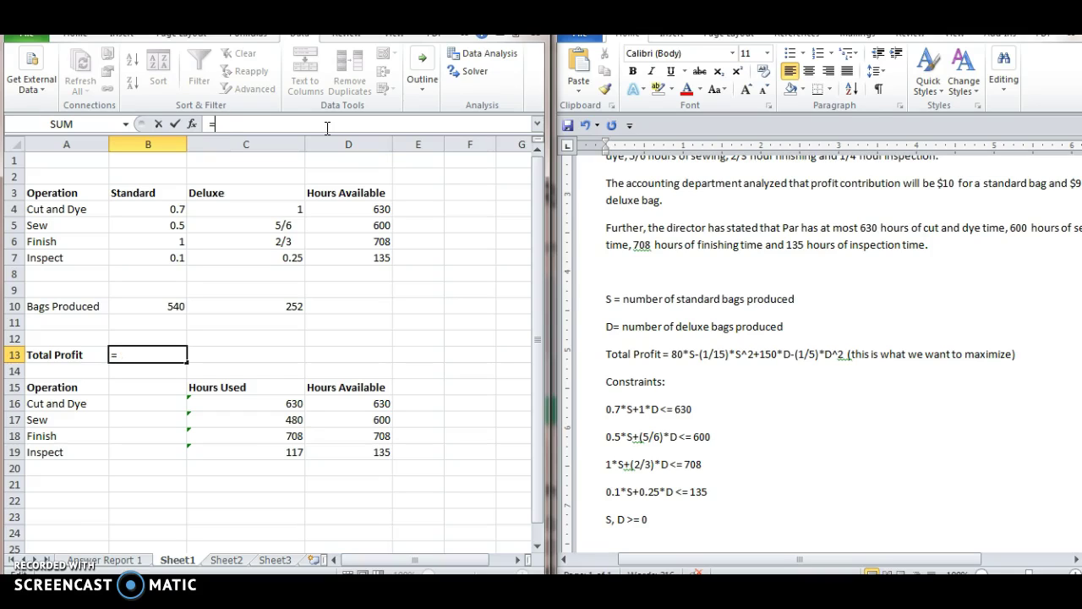
type("80*")
left_click(153, 307)
type("^2")
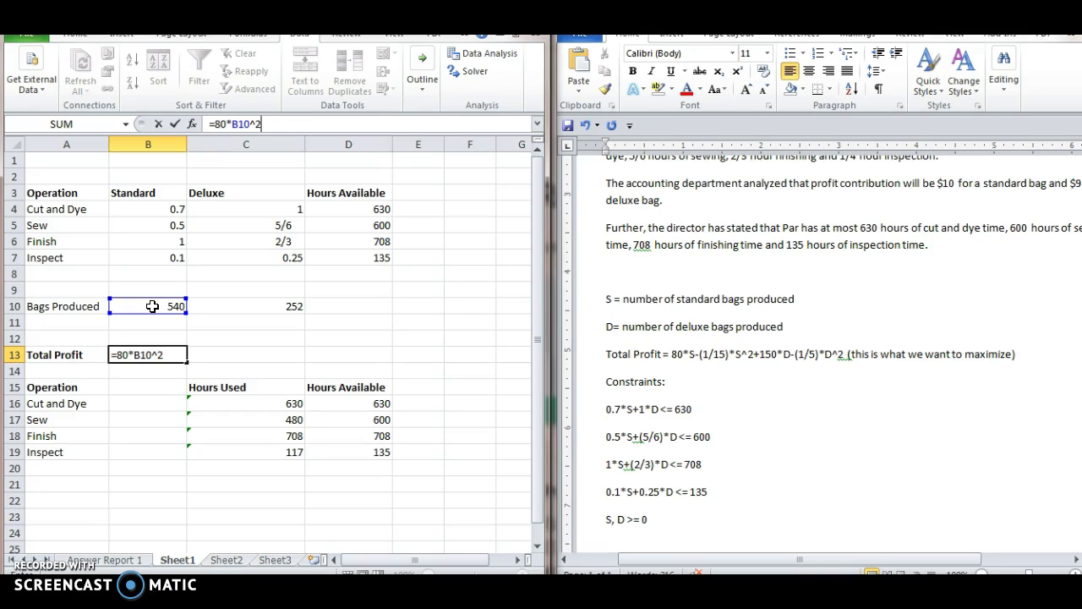
type("-(1/15)*")
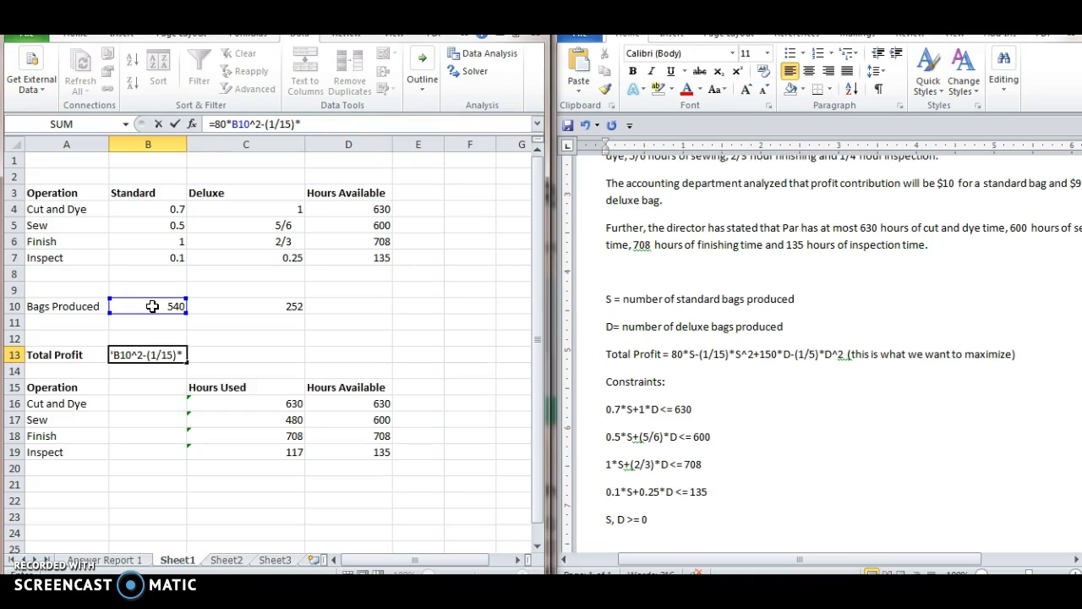
key("Left")
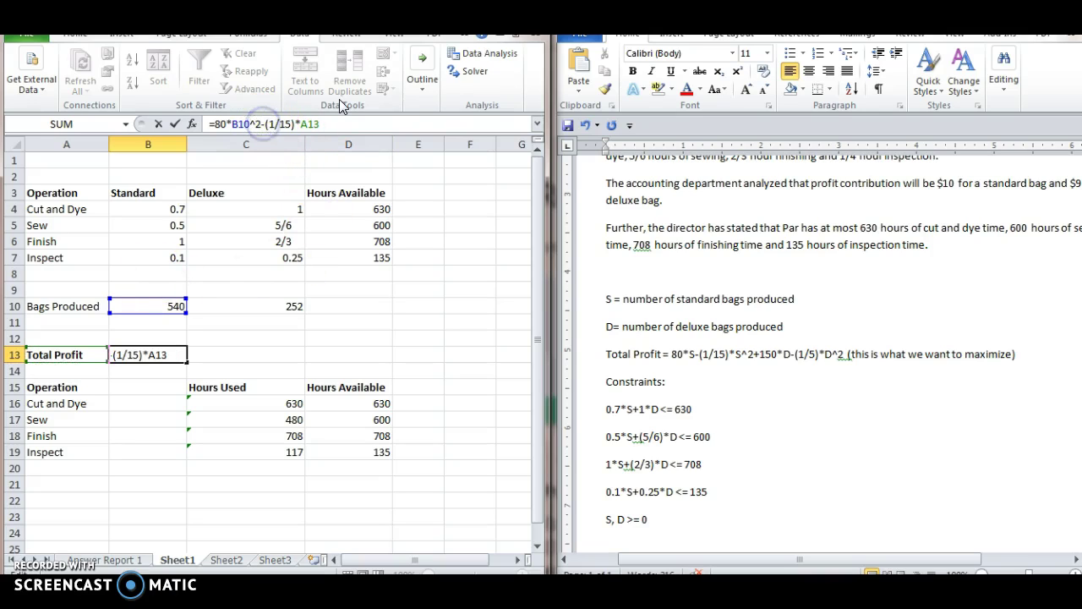
key("BackSpace")
key("Right")
key("Right")
key("Right")
key("Right")
key("Right")
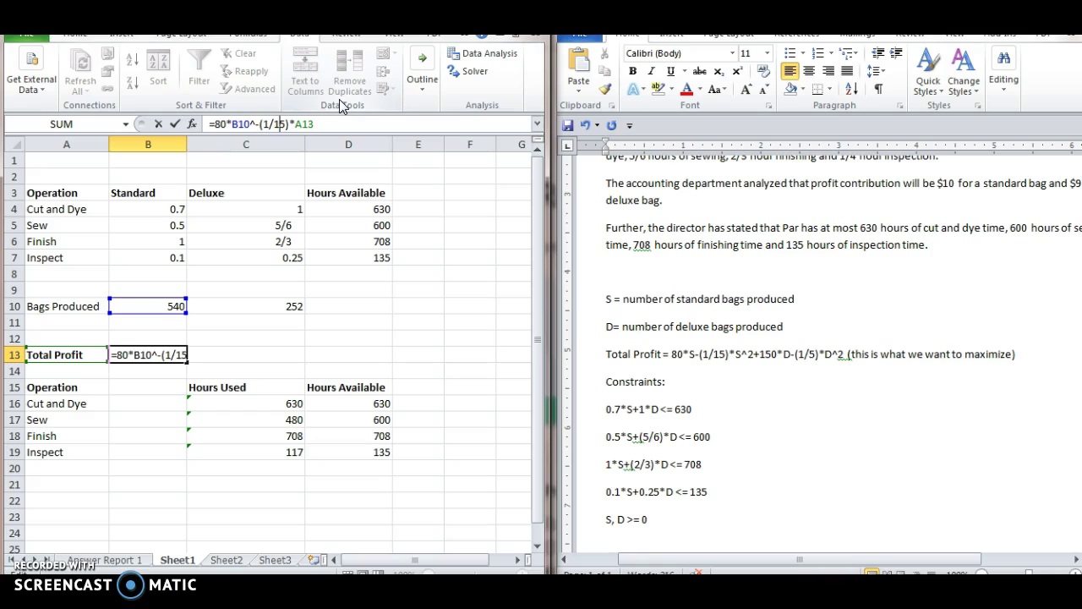
key("Right")
key("Right")
key("Right")
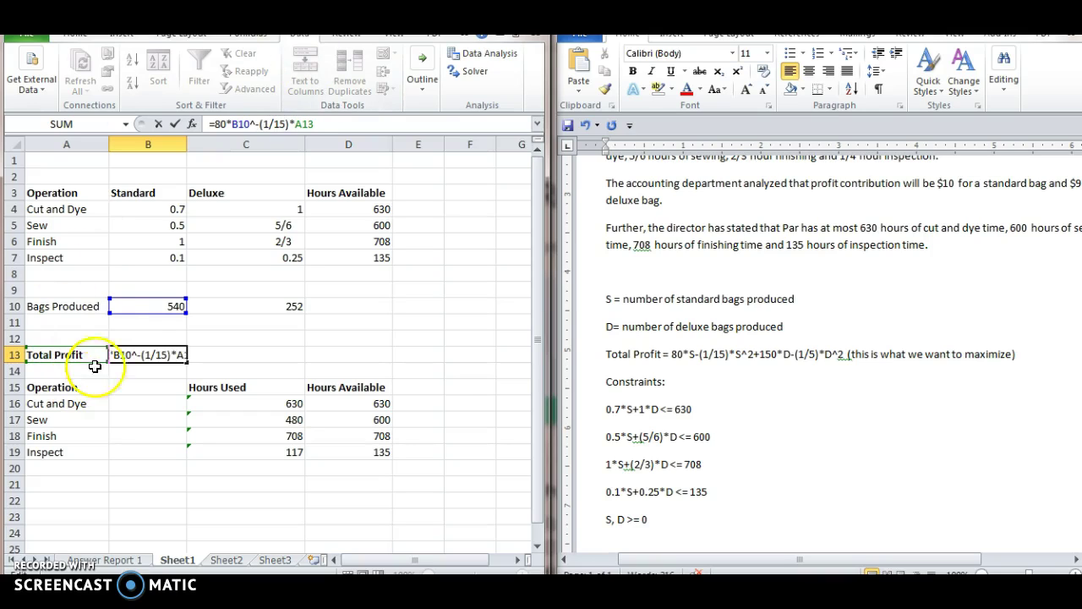
left_click(140, 307)
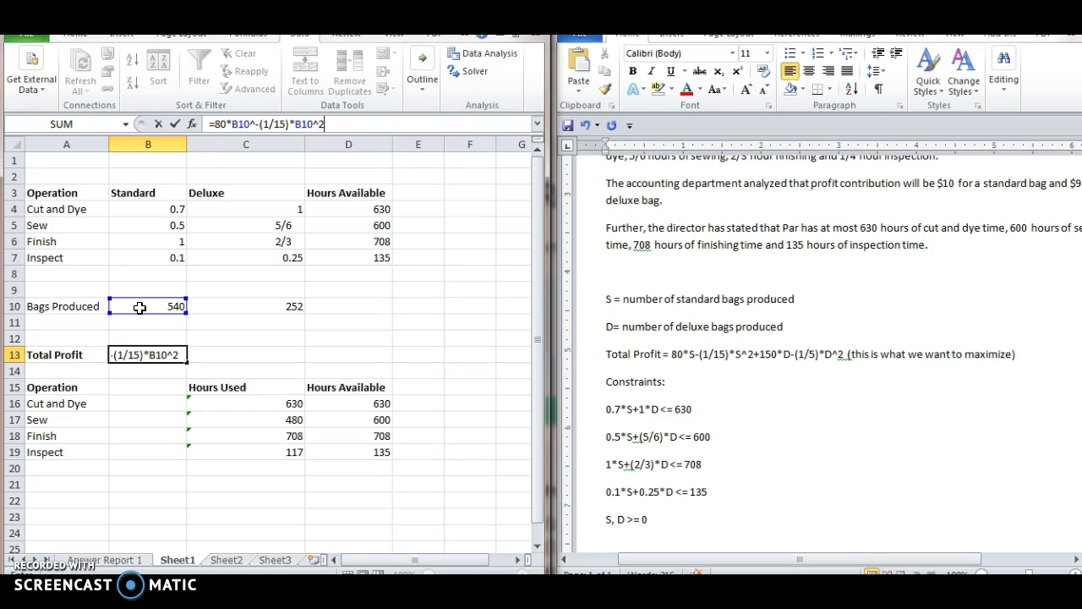
- Check Word's target formula, then finish B13 with 150*C10-(1/5)*C10^2 and commit it
left_click(848, 355)
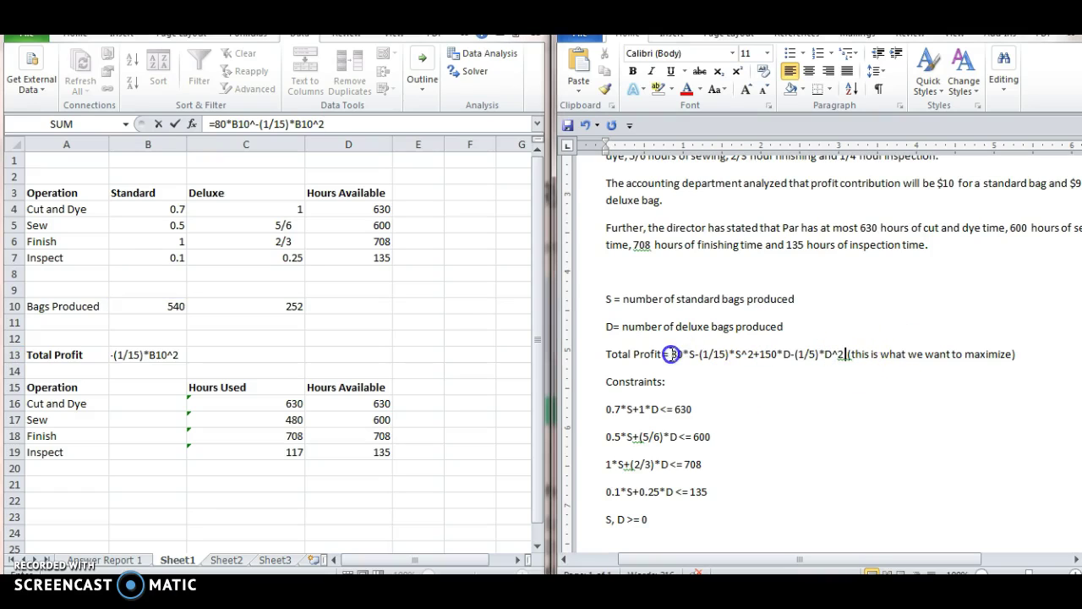
left_click_drag(672, 355, 846, 357)
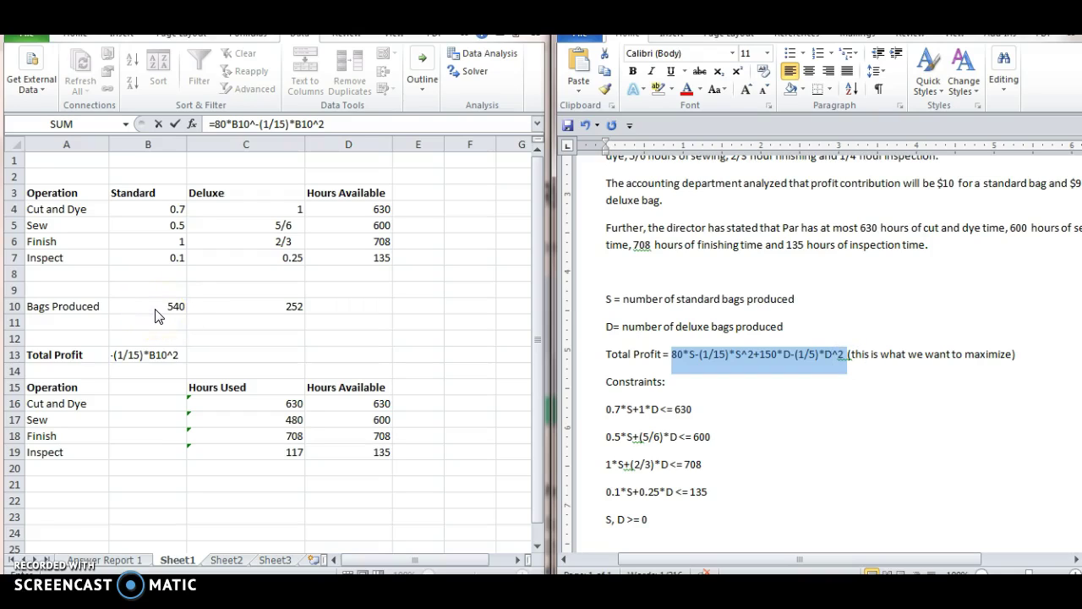
left_click(254, 323)
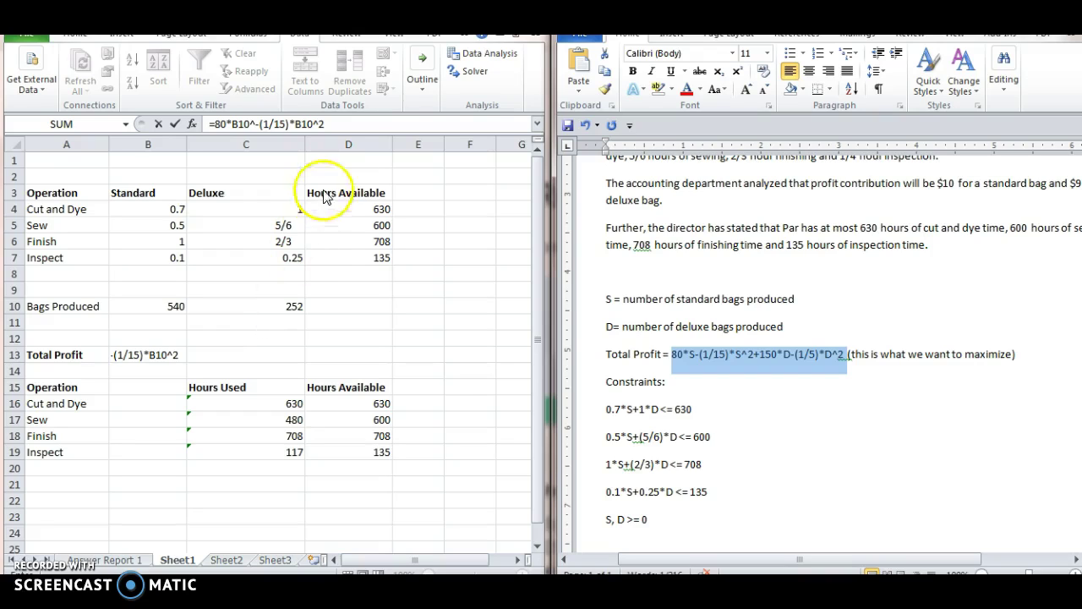
left_click(356, 127)
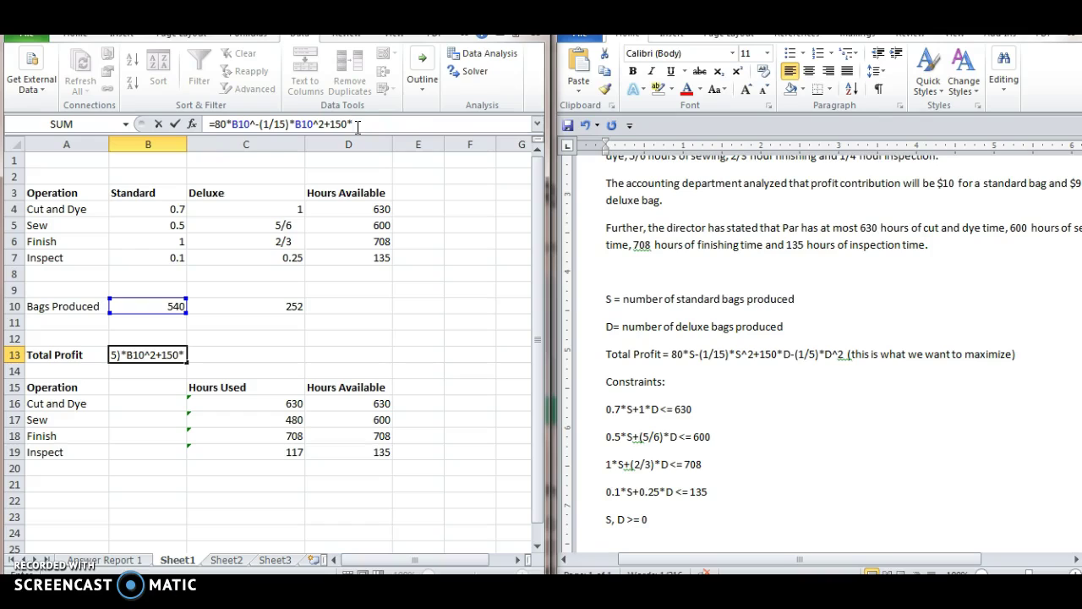
left_click(258, 303)
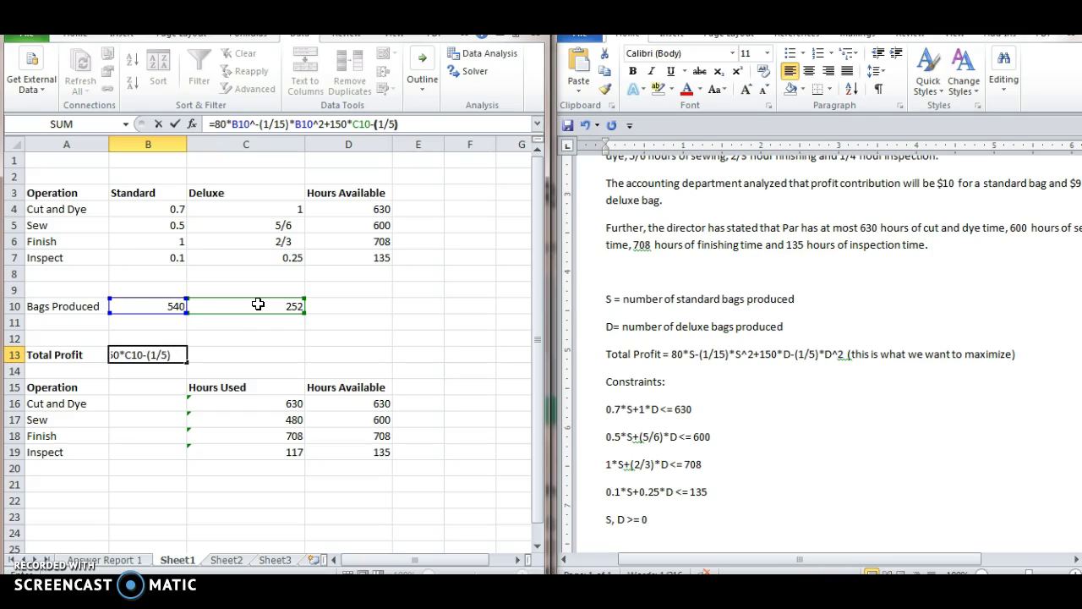
type("-(1/5)*d^")
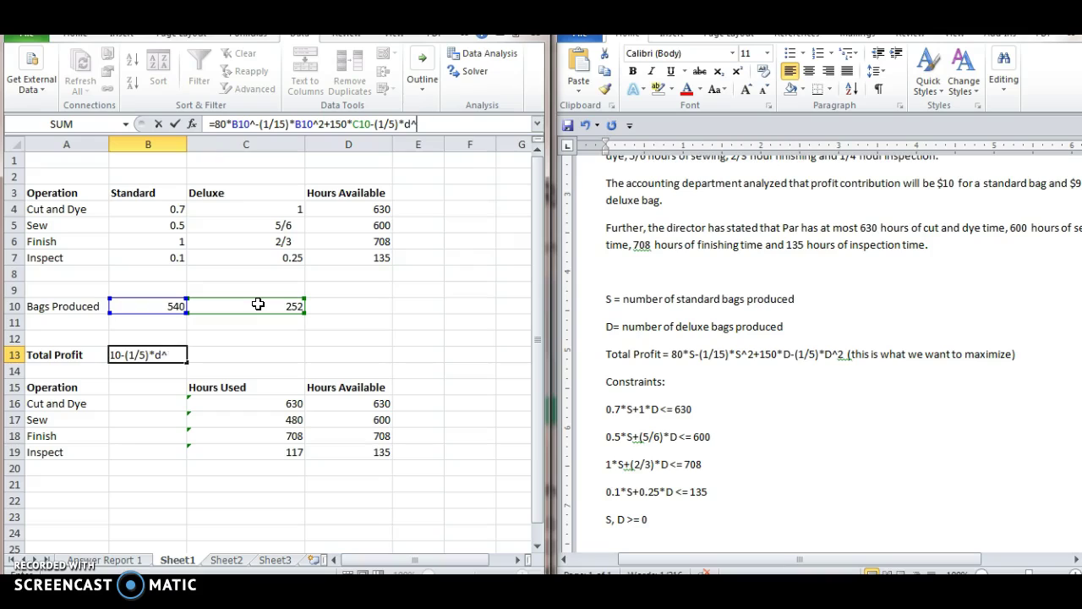
left_click(258, 304)
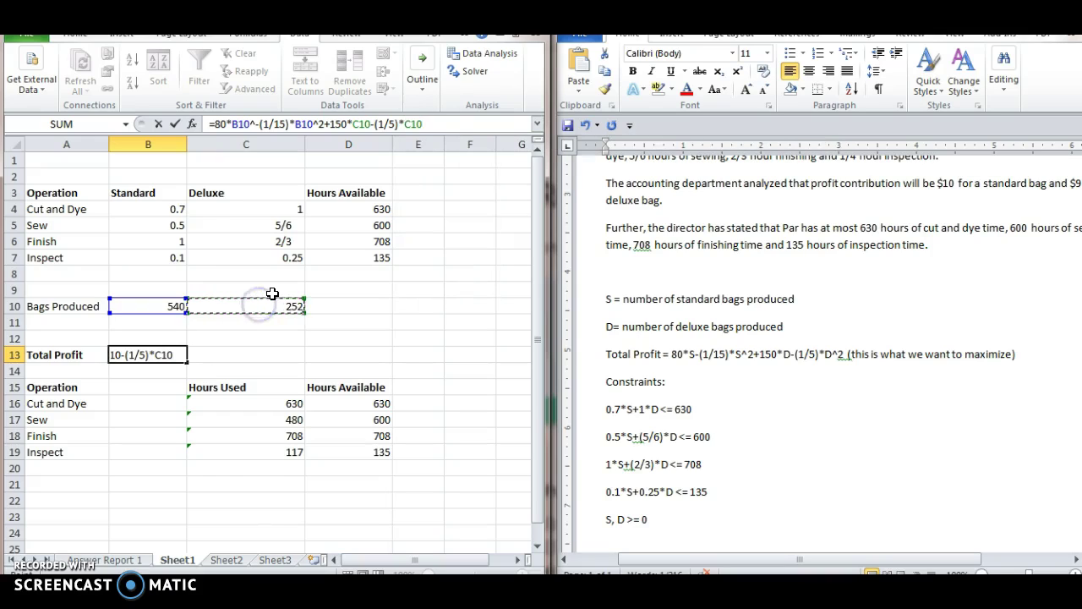
key("Return")
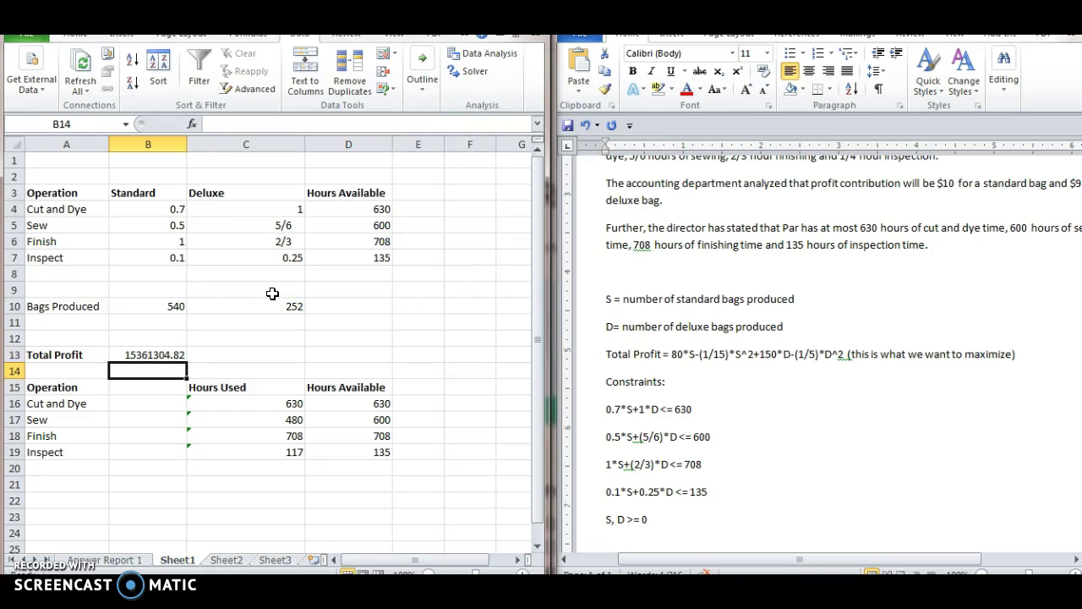
left_click(175, 355)
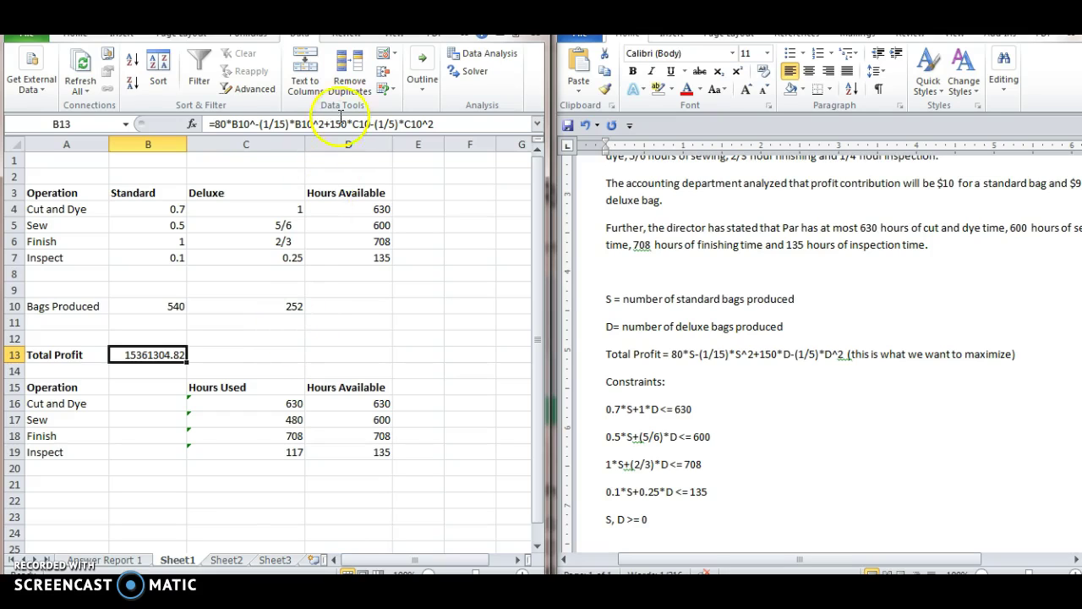
- Maximize Excel, open Solver, and wipe its existing settings with Reset All
key("super+Up")
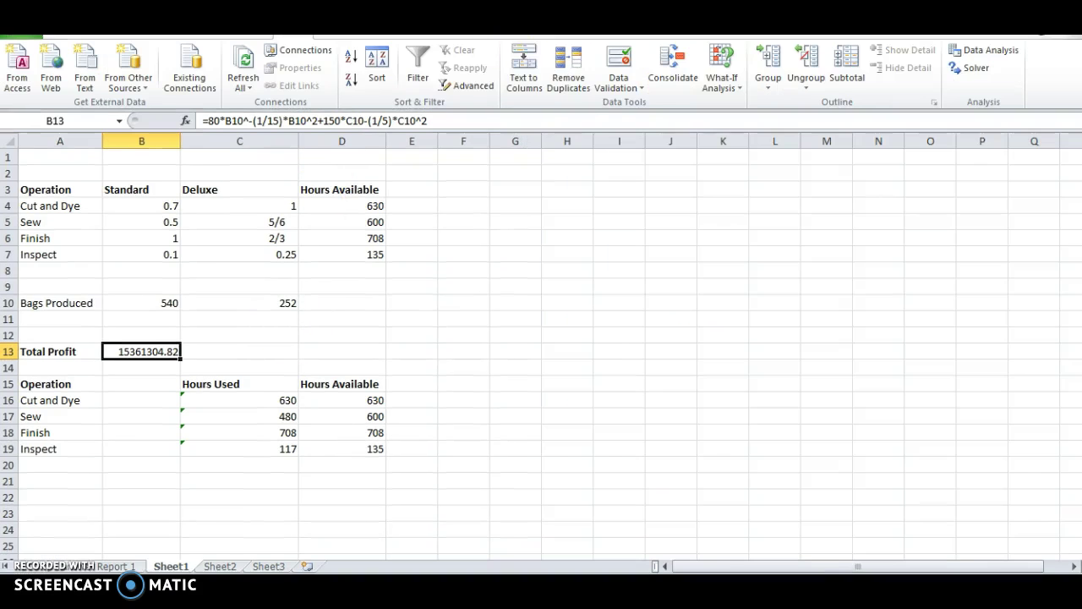
left_click(994, 69)
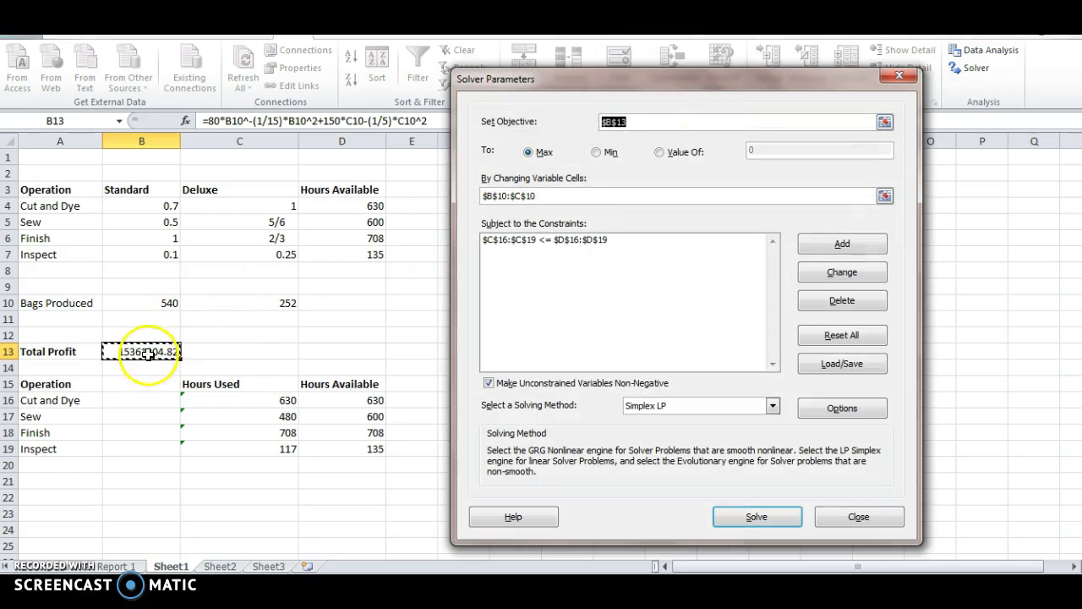
left_click(562, 195)
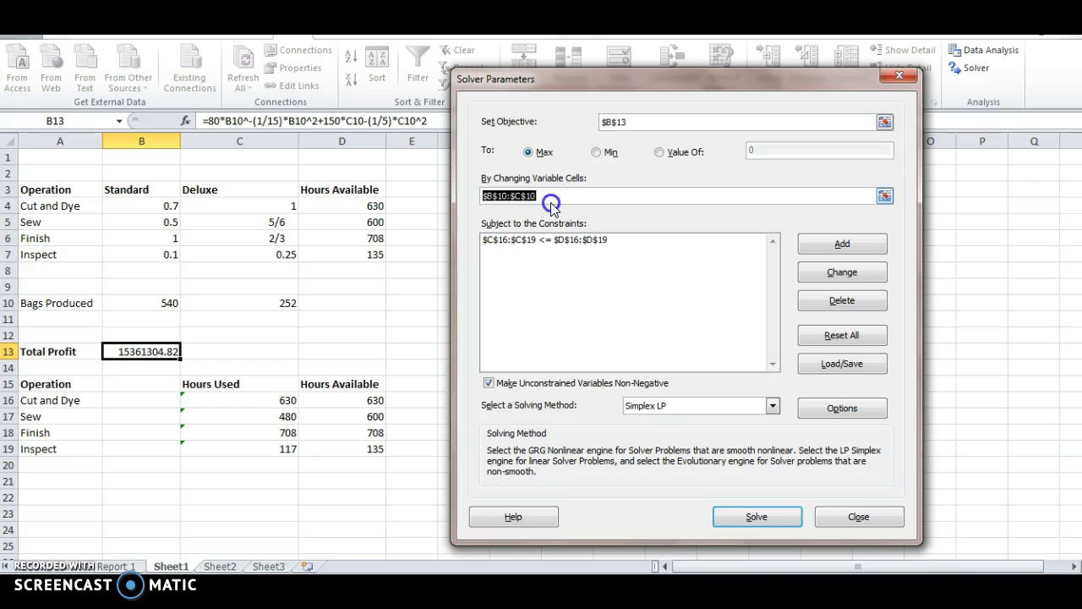
left_click(158, 302)
left_click_drag(158, 301, 203, 300)
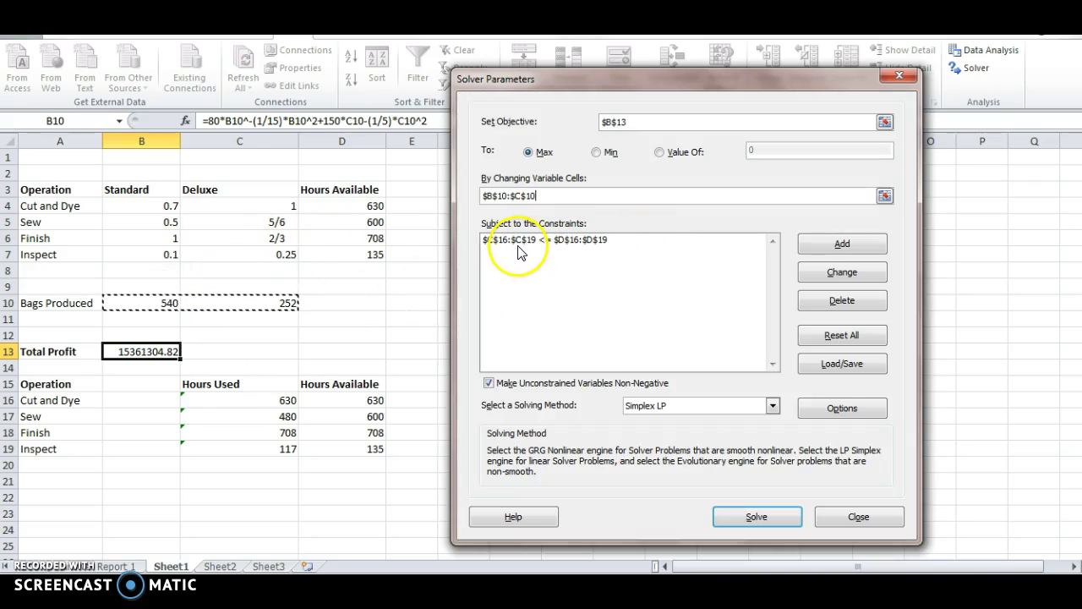
left_click(842, 301)
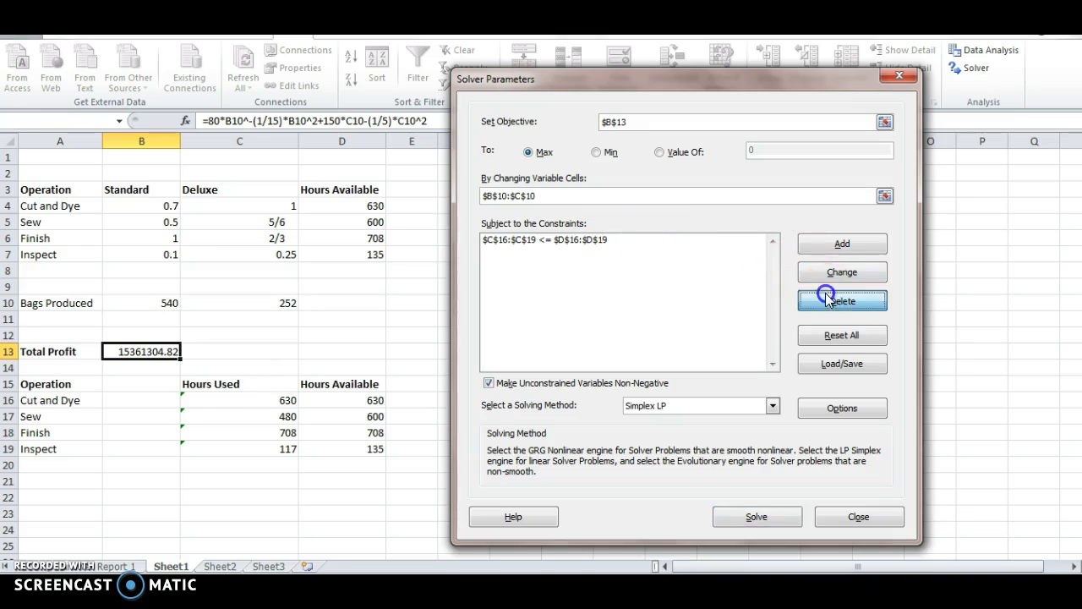
left_click(681, 290)
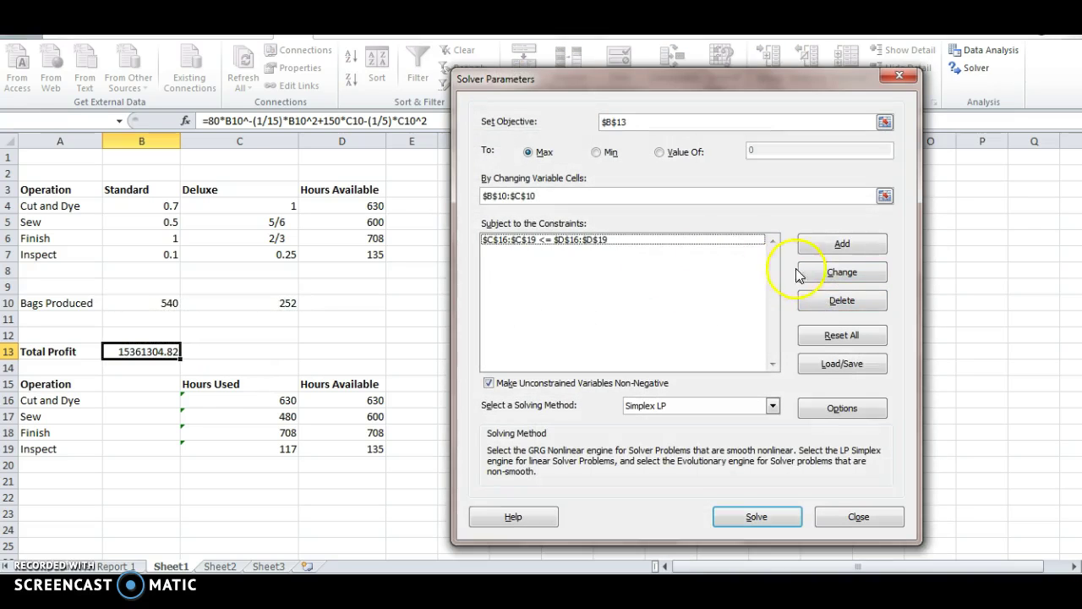
left_click(817, 302)
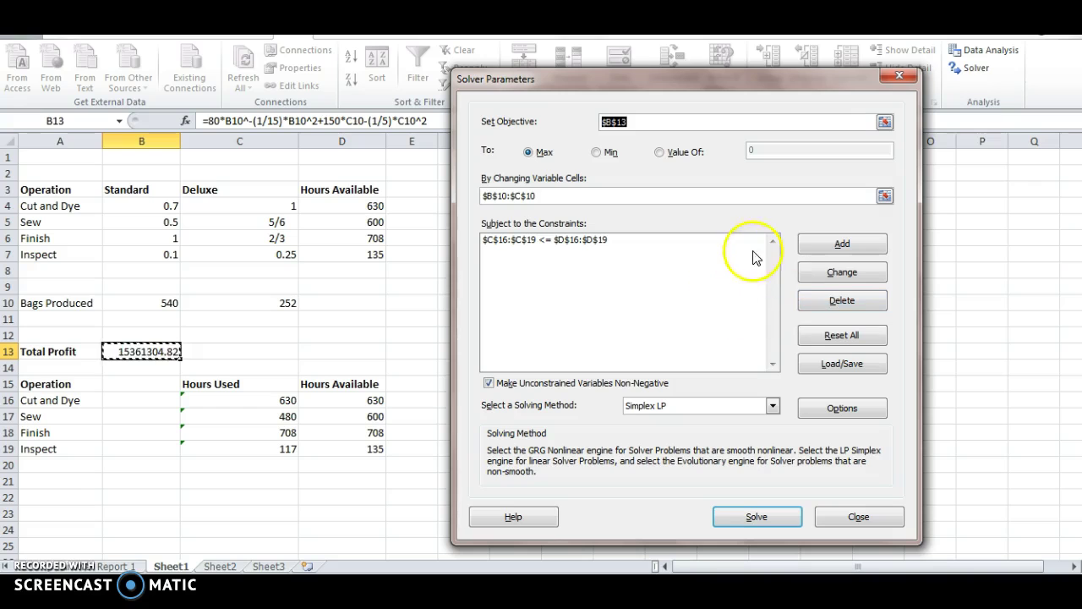
left_click(837, 335)
left_click(569, 358)
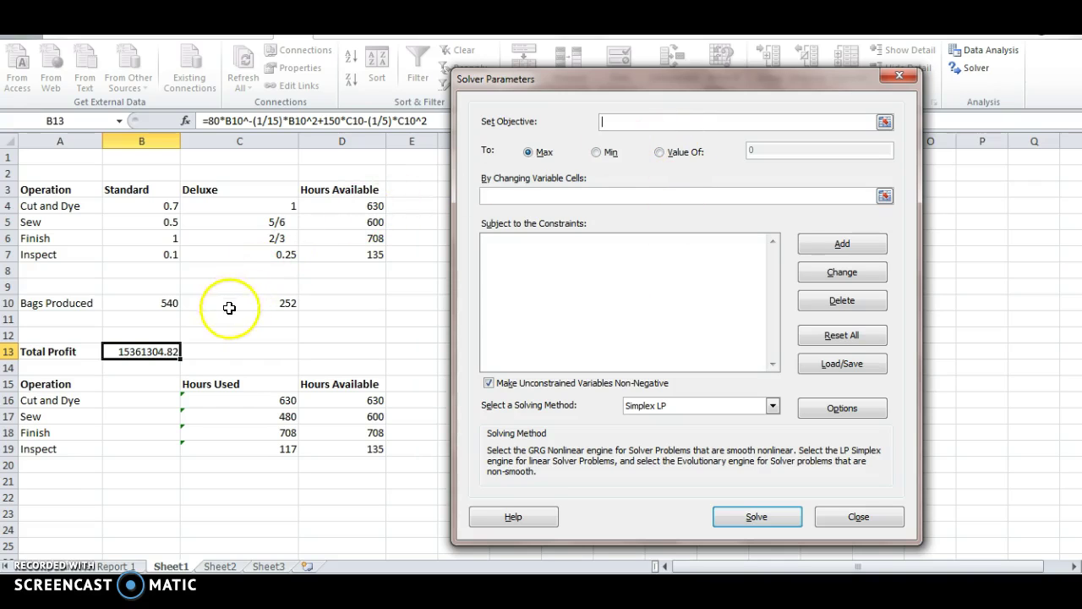
- Set objective $B$13 to Max with variable cells $B$10:$C$10, then begin adding a constraint
left_click(131, 351)
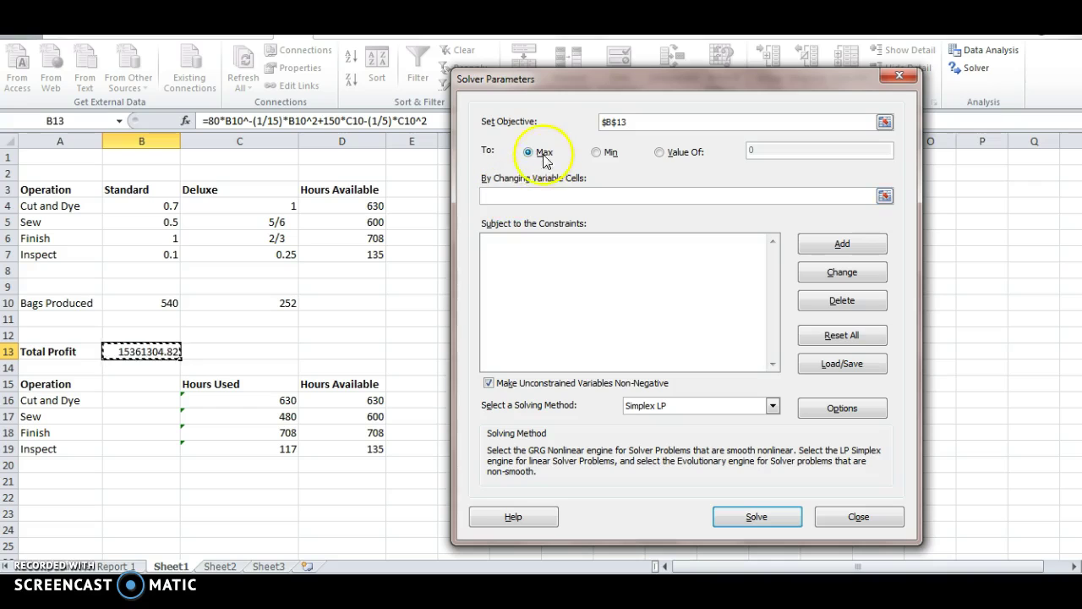
left_click(515, 193)
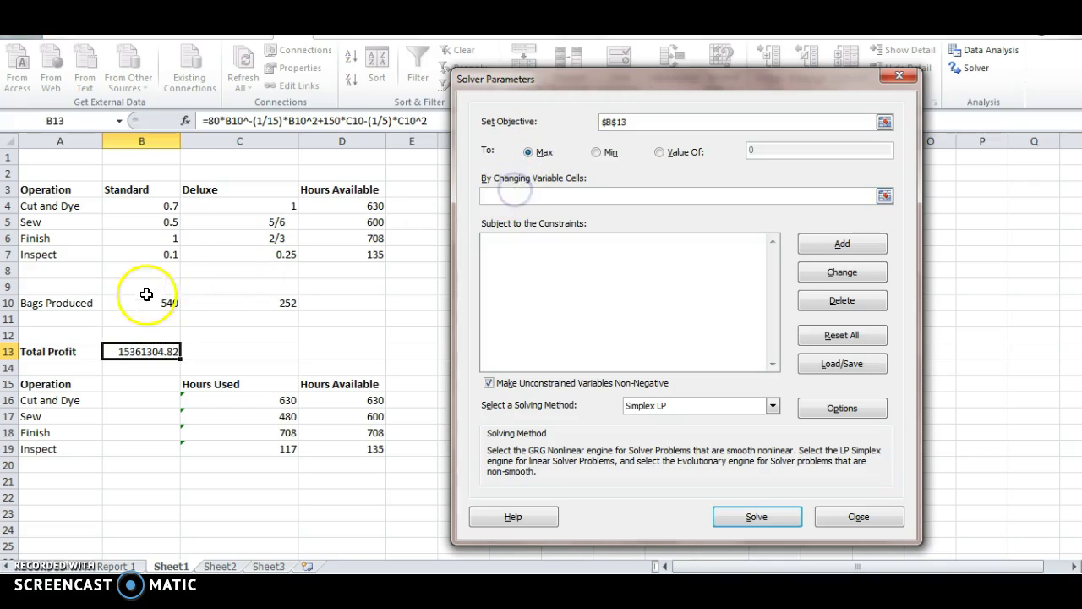
left_click_drag(140, 297, 220, 297)
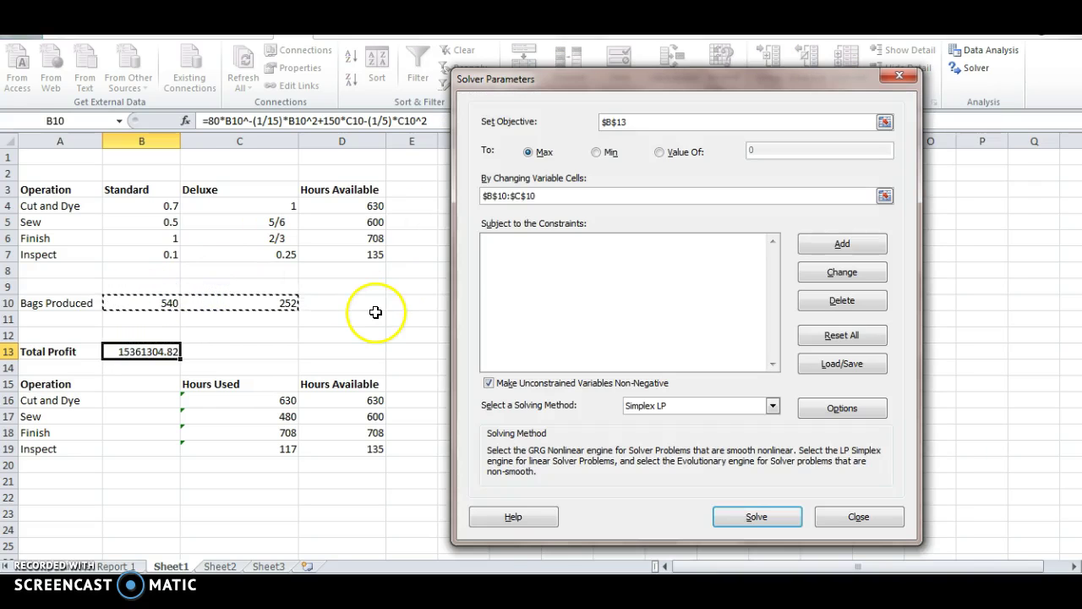
left_click(579, 265)
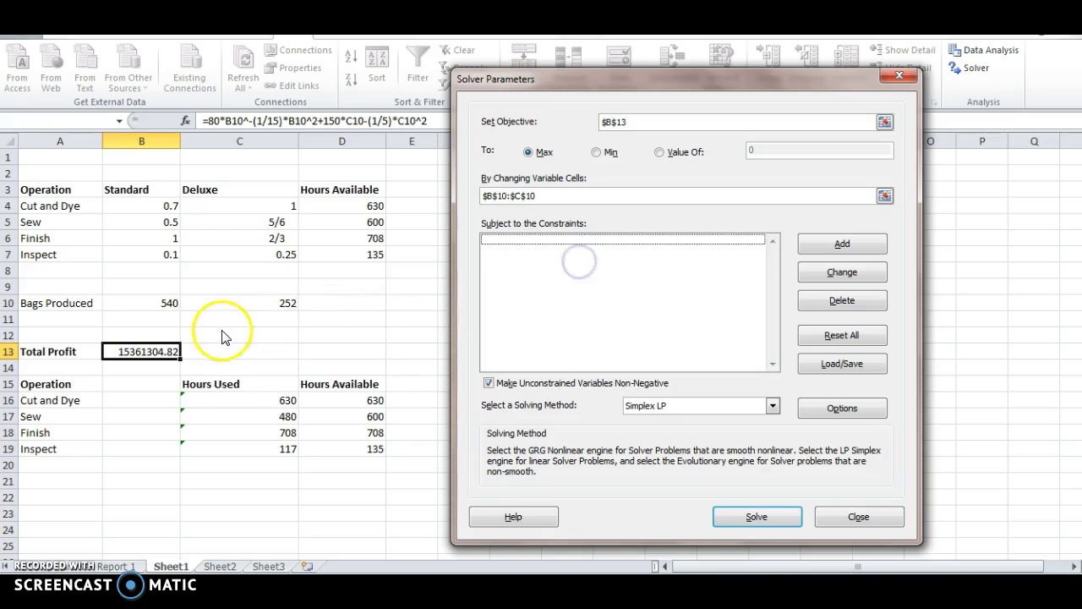
left_click(867, 243)
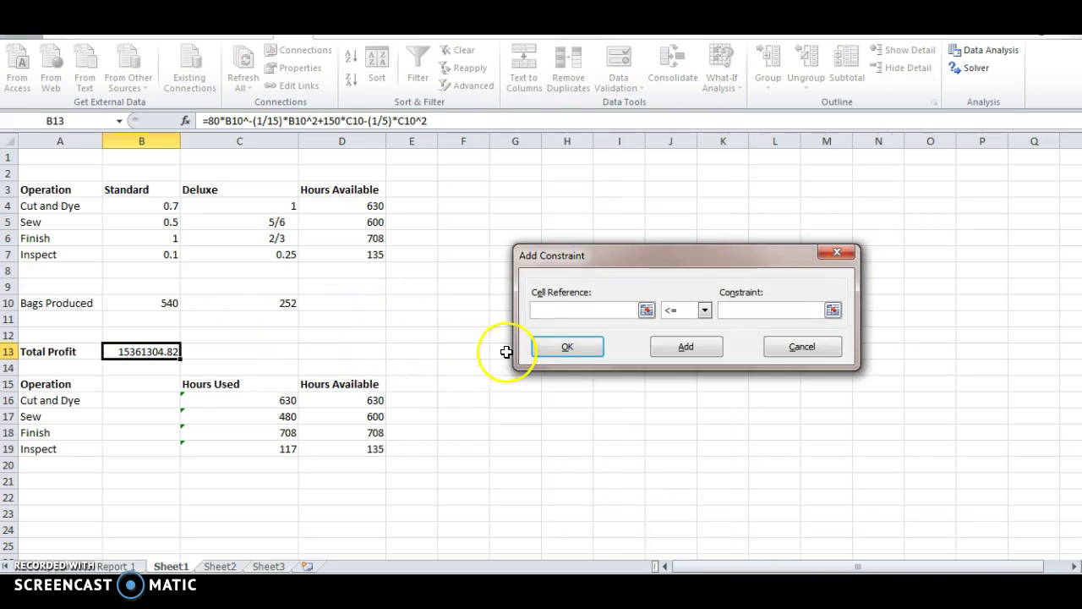
- Add the constraint $C$16:$C$19 <= $D$16:$D$19, entering it twice
left_click_drag(282, 399, 263, 446)
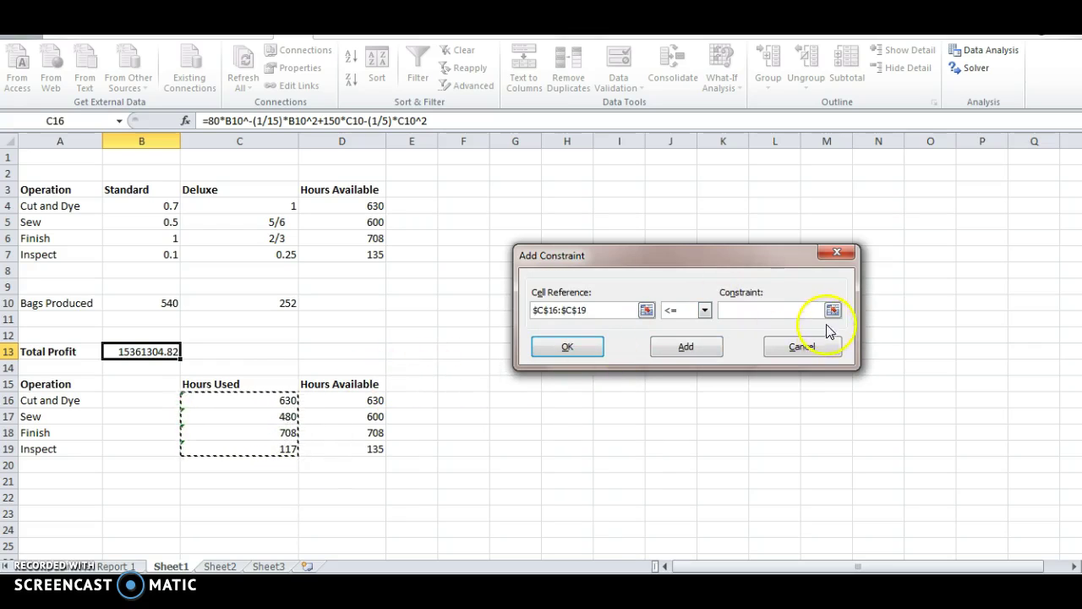
left_click(798, 320)
left_click_drag(353, 401, 346, 442)
left_click(686, 349)
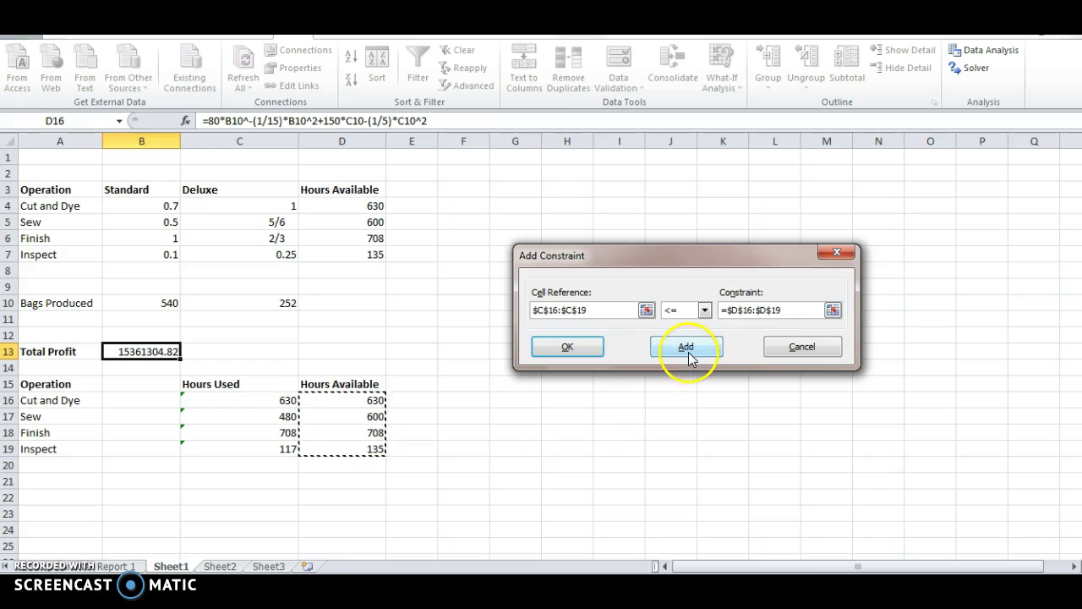
left_click(690, 353)
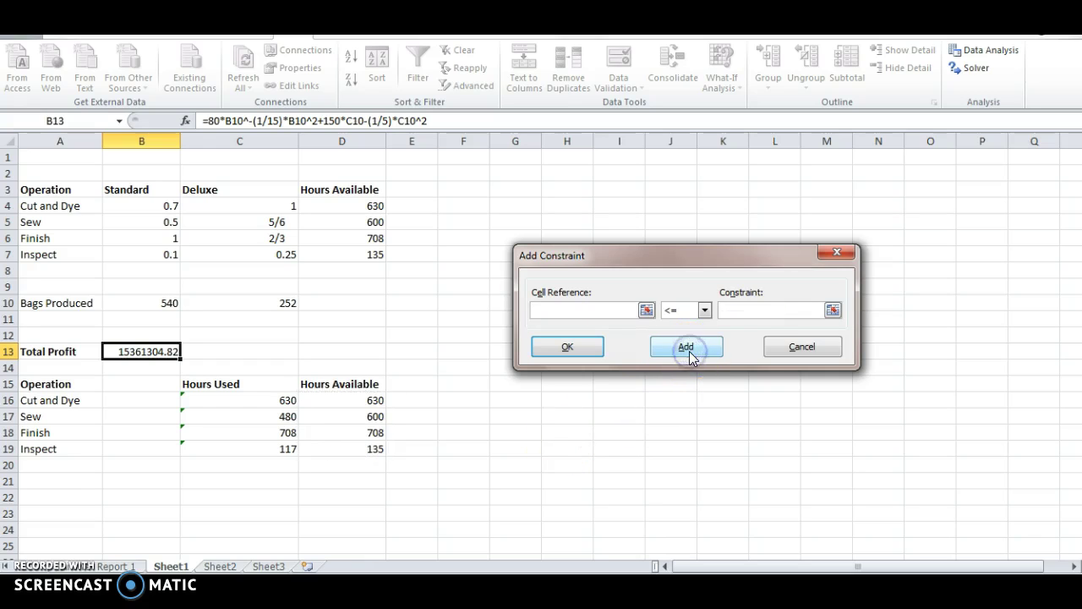
left_click_drag(257, 401, 255, 445)
left_click(740, 310)
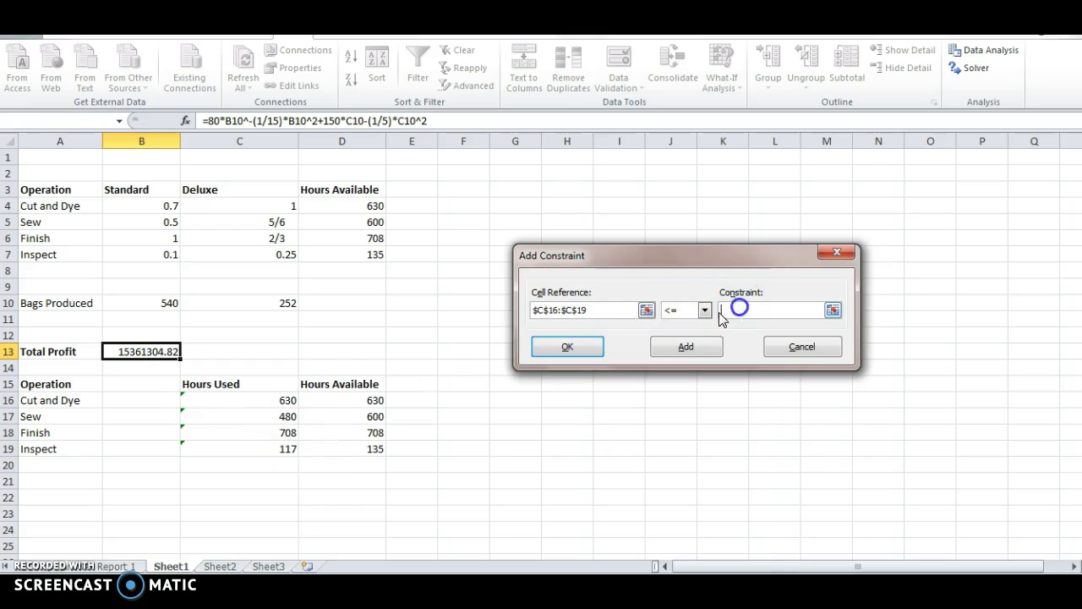
left_click_drag(333, 394, 332, 443)
left_click(596, 345)
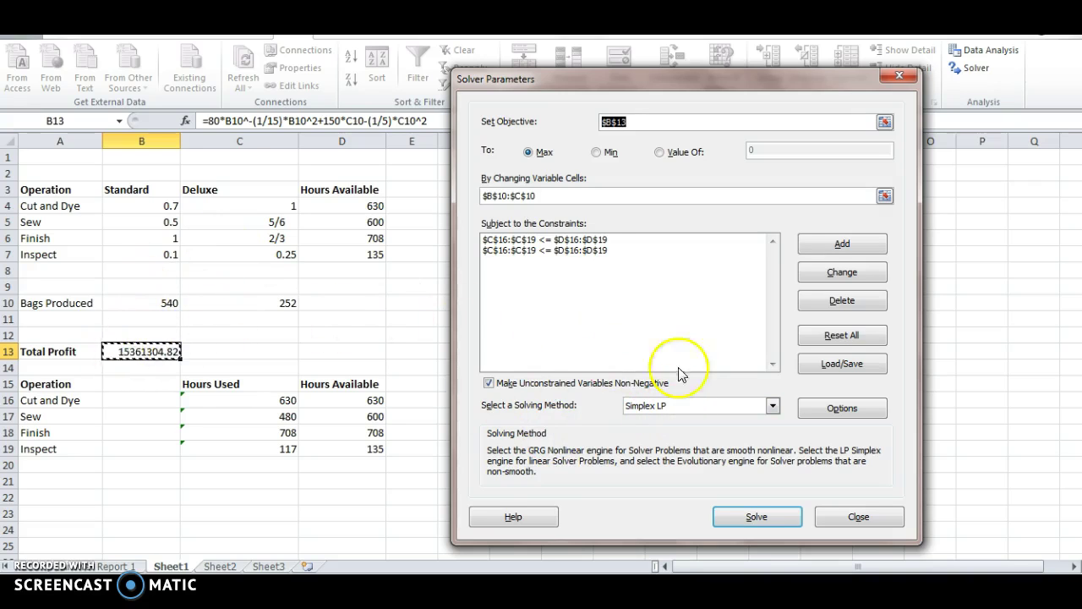
- Solve with GRG Nonlinear, getting 707.9999937 standard bags and profit 25891325.09, and select the Answer report
left_click(773, 405)
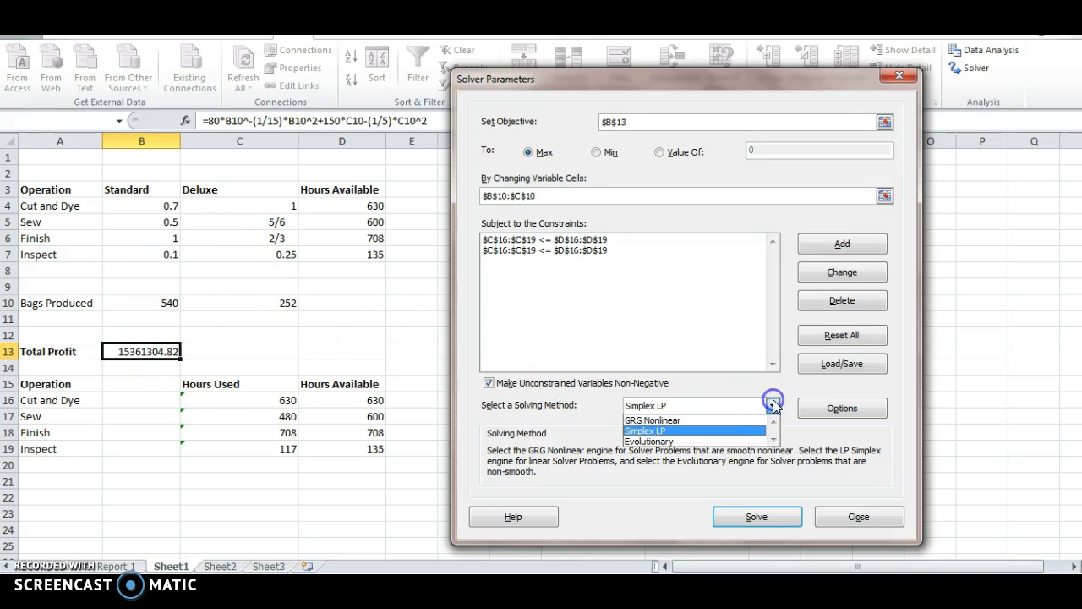
left_click(736, 423)
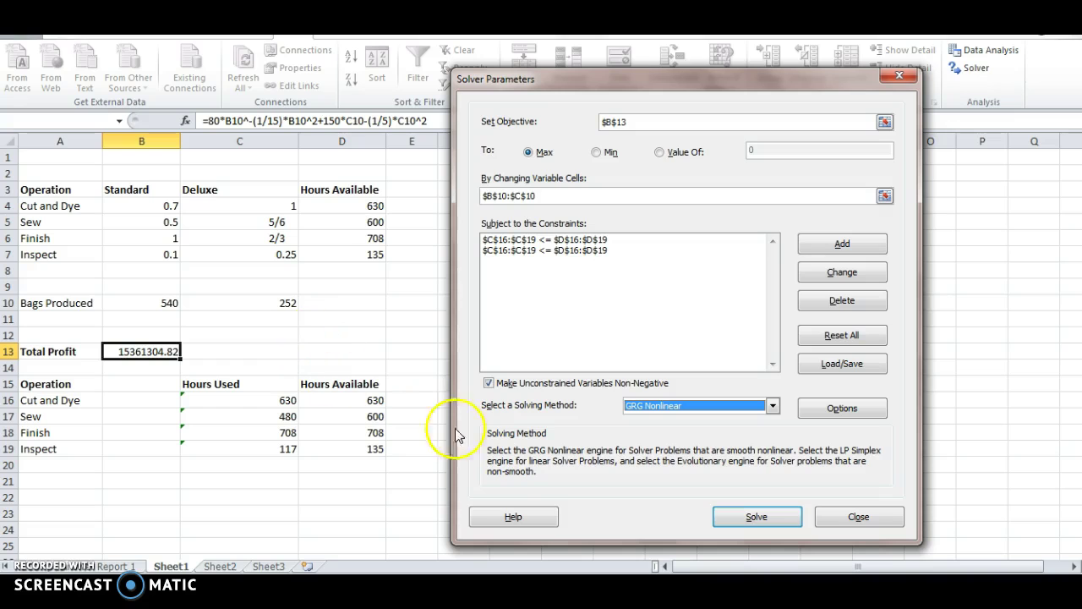
left_click(749, 512)
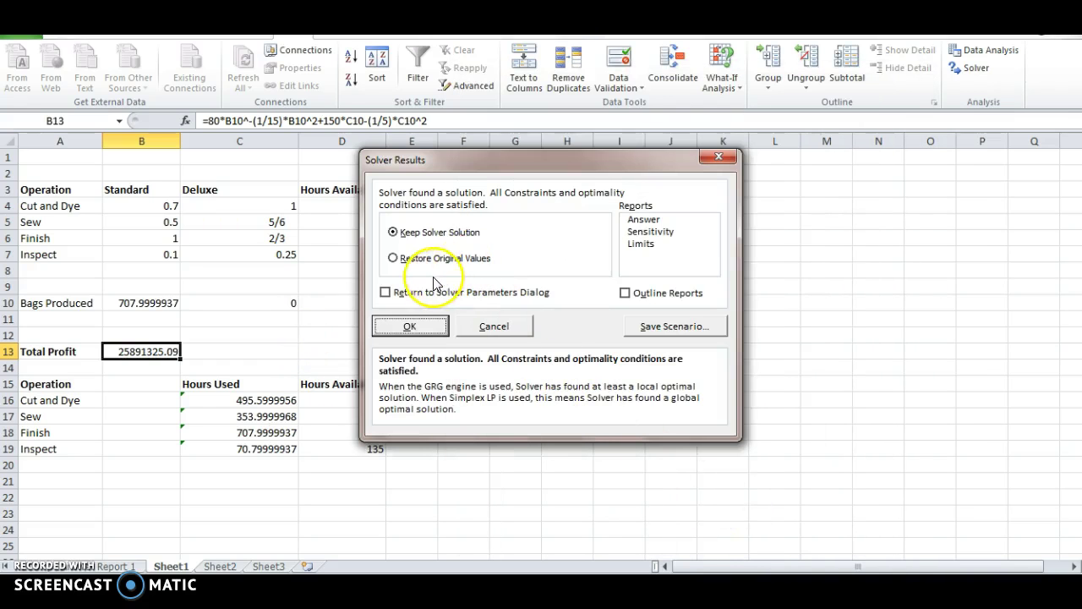
left_click(642, 220)
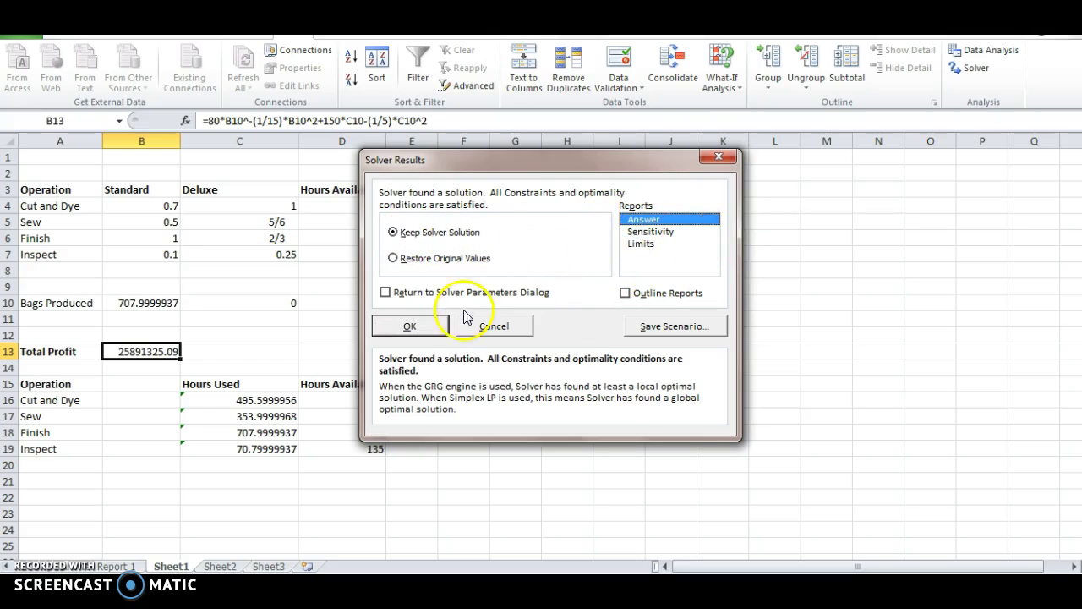
- Keep the solution, scroll through the new Answer Report 2 sheet, and return to Sheet1
left_click(419, 330)
left_click(201, 565)
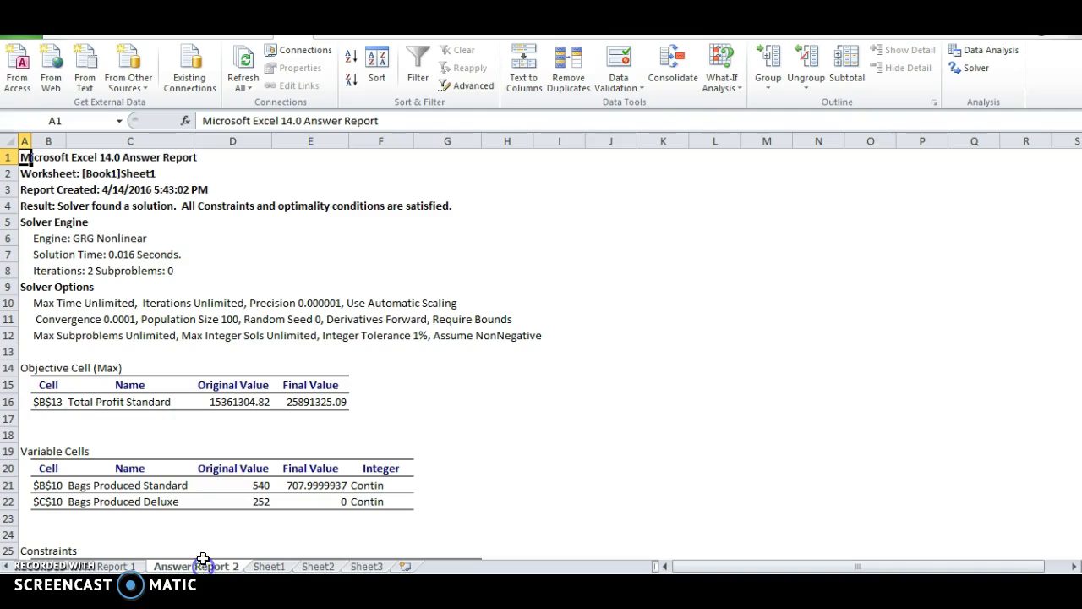
scroll(342, 330, "down", 1)
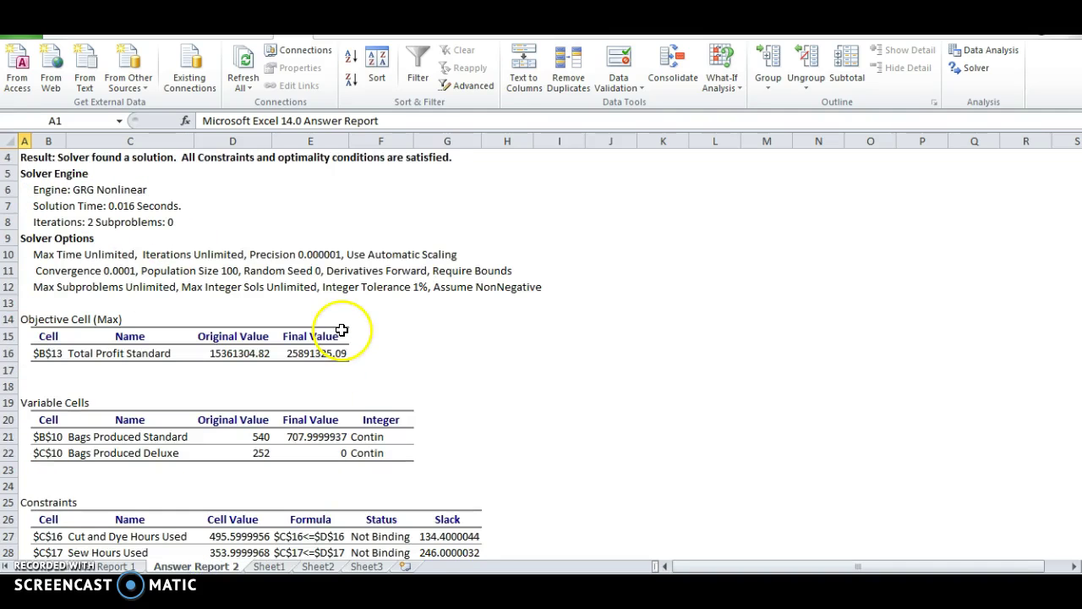
scroll(431, 457, "down", 1)
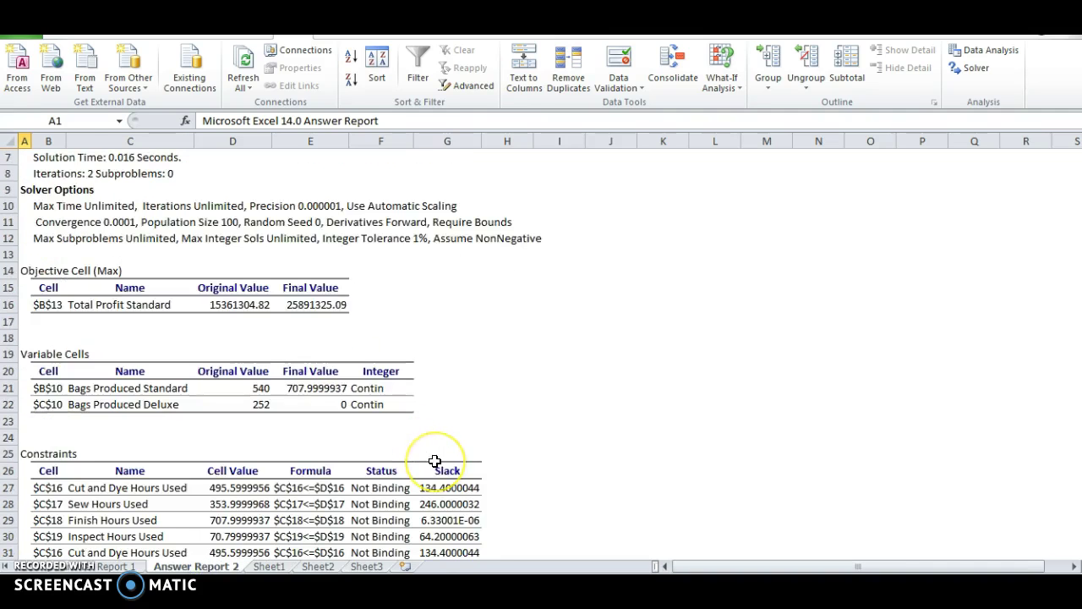
scroll(433, 460, "down", 2)
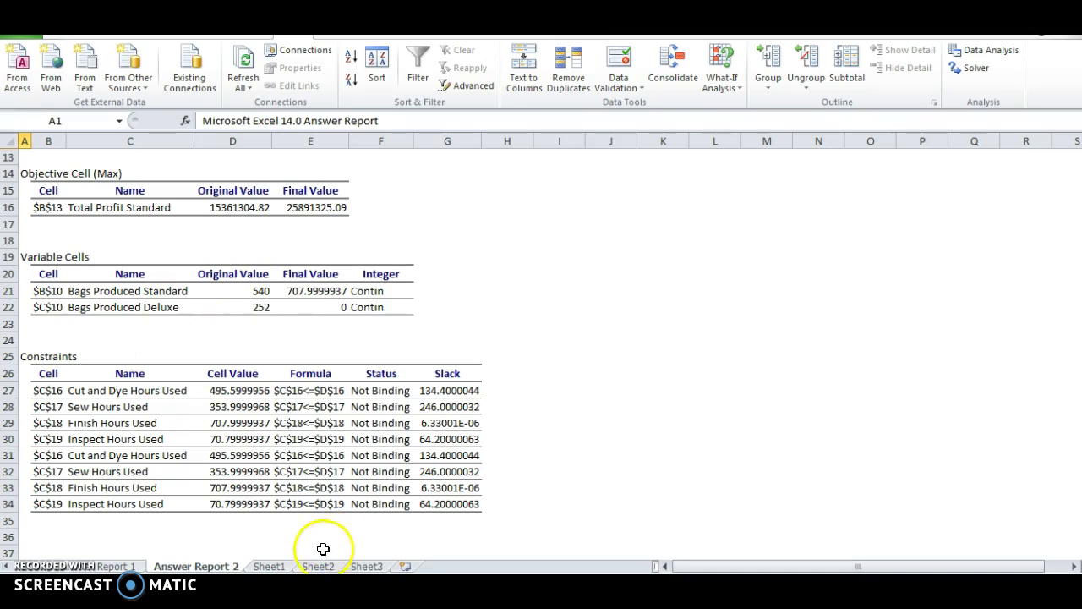
left_click(274, 554)
left_click(269, 566)
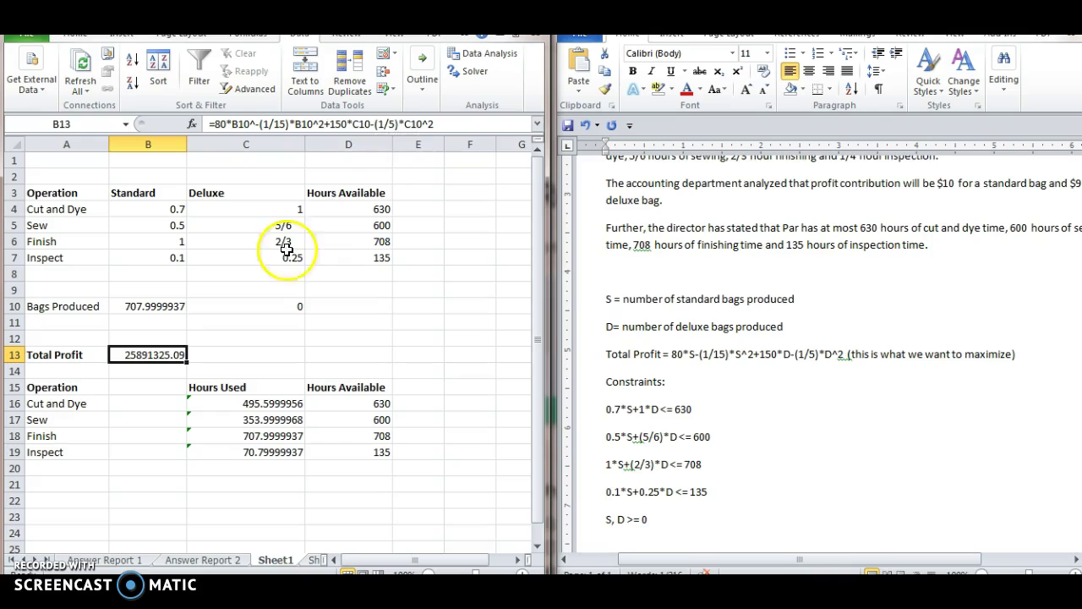
- Set both Standard (B10) and Deluxe (C10) bag counts to 1, so B13 shows 229.8
left_click(152, 306)
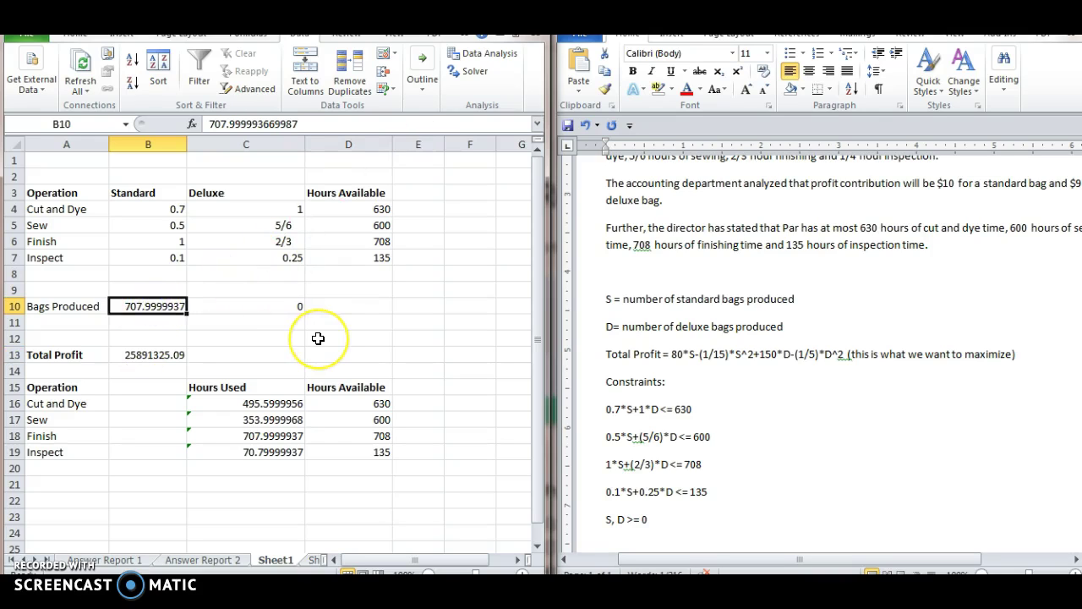
type("1")
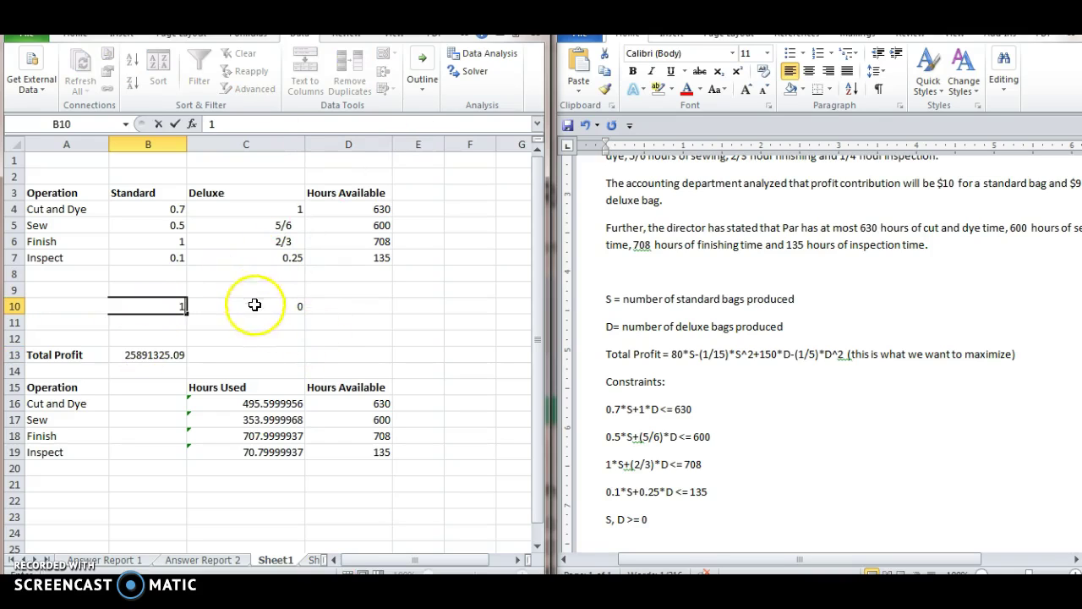
left_click(256, 305)
type("1")
key("Return")
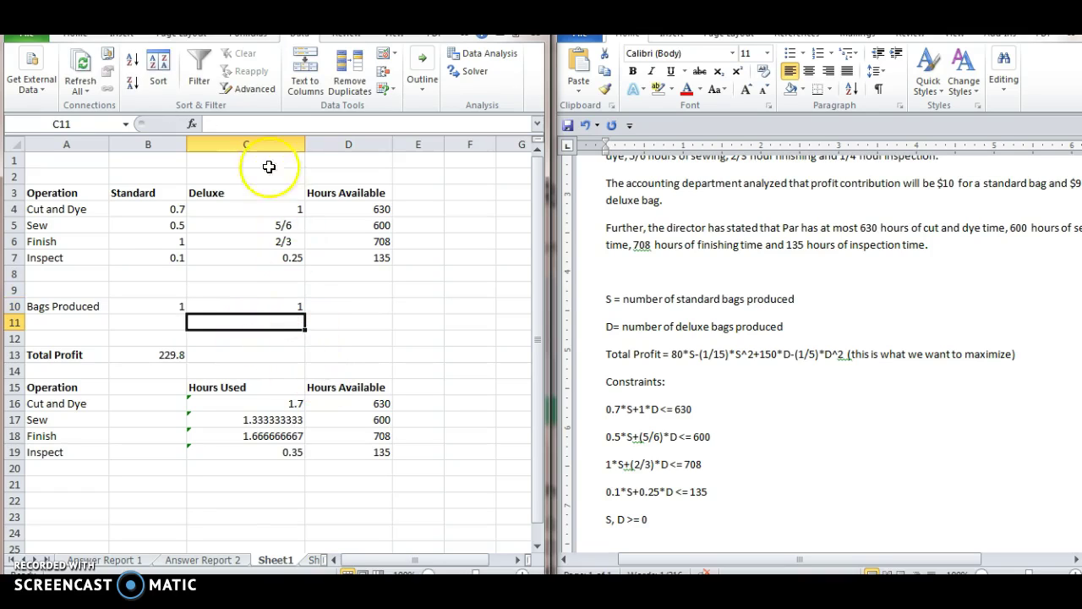
left_click(166, 355)
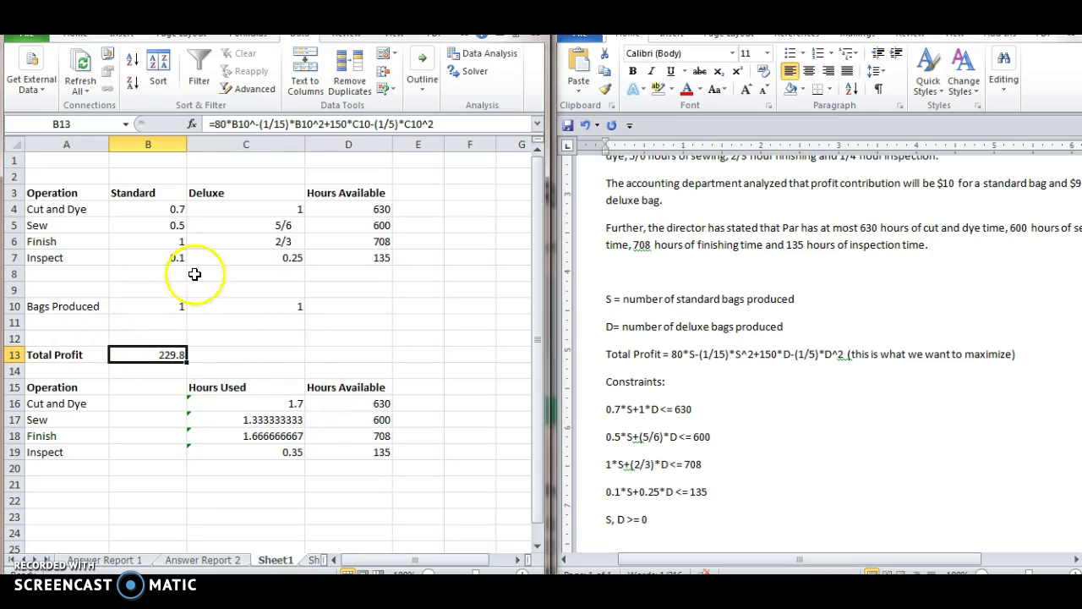
- In Solver, delete both duplicate $C$16:$C$19 <= $D$16:$D$19 constraints
left_click(455, 73)
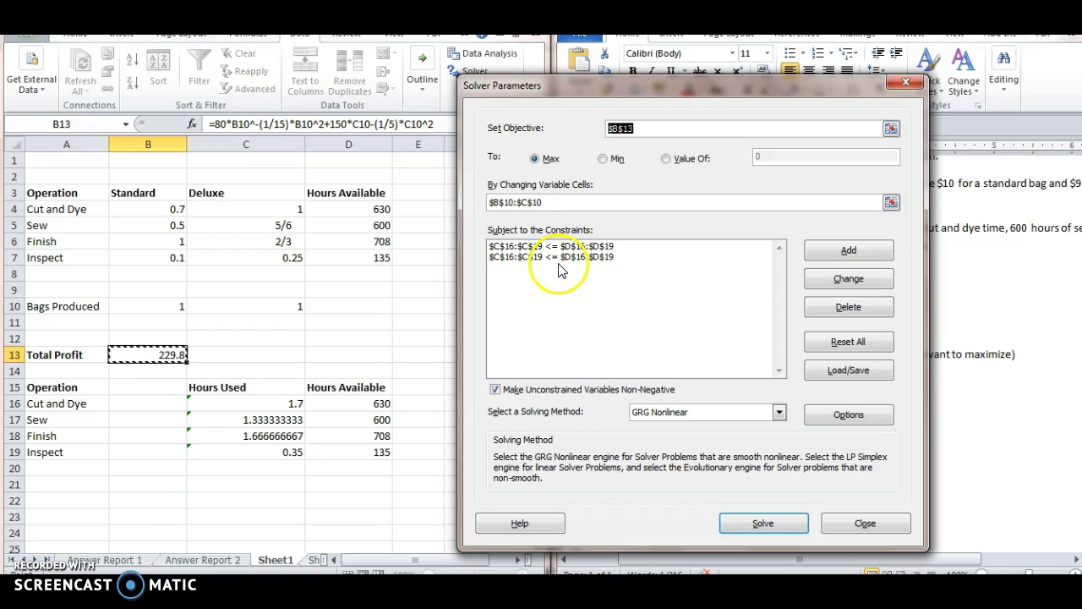
left_click(848, 278)
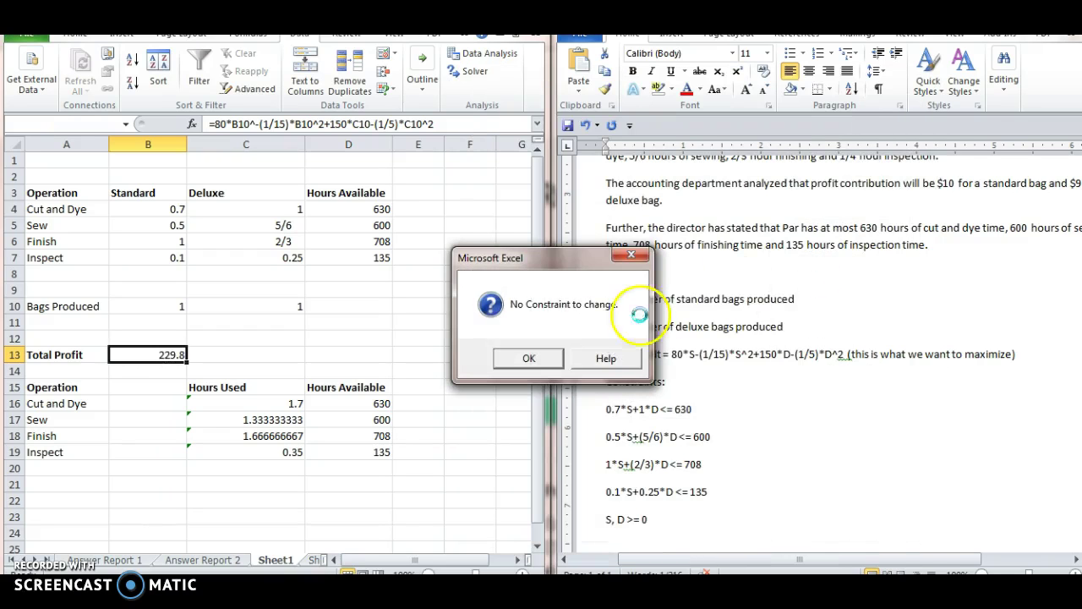
left_click(530, 357)
left_click(635, 247)
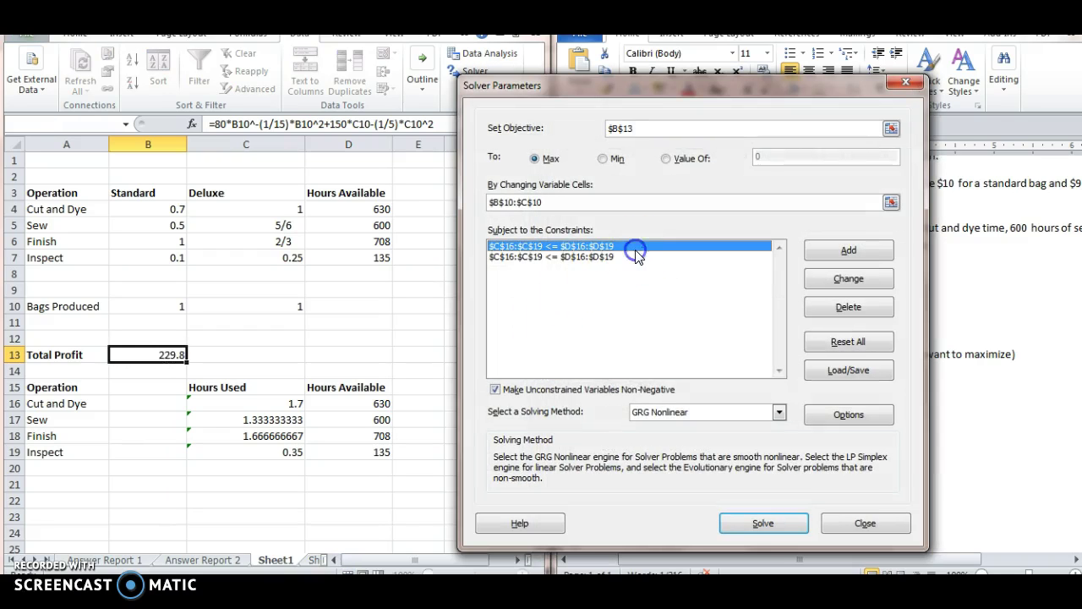
left_click(848, 307)
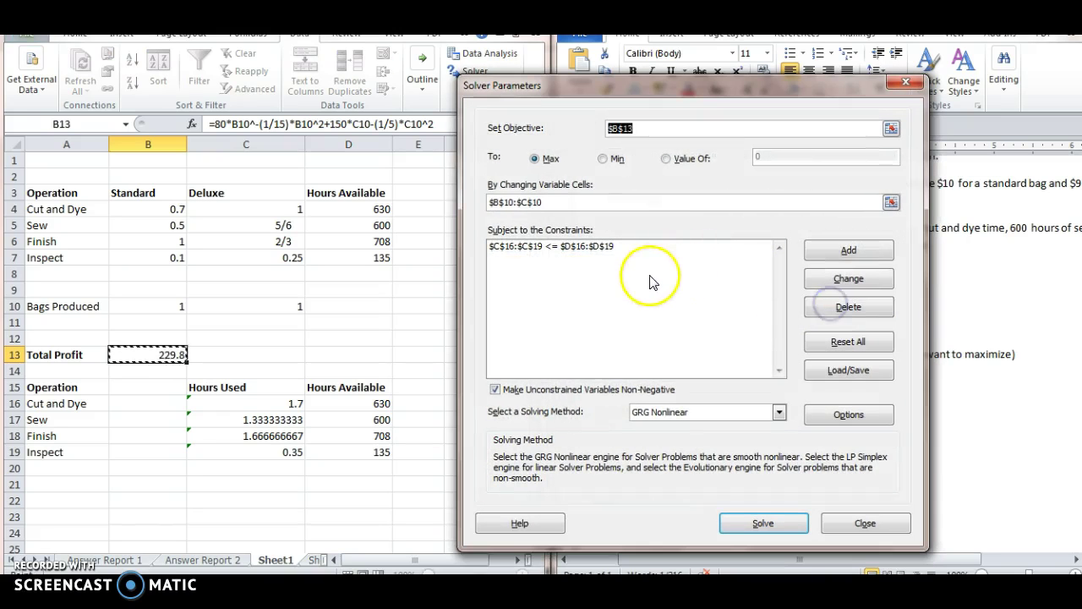
left_click(592, 247)
left_click(848, 306)
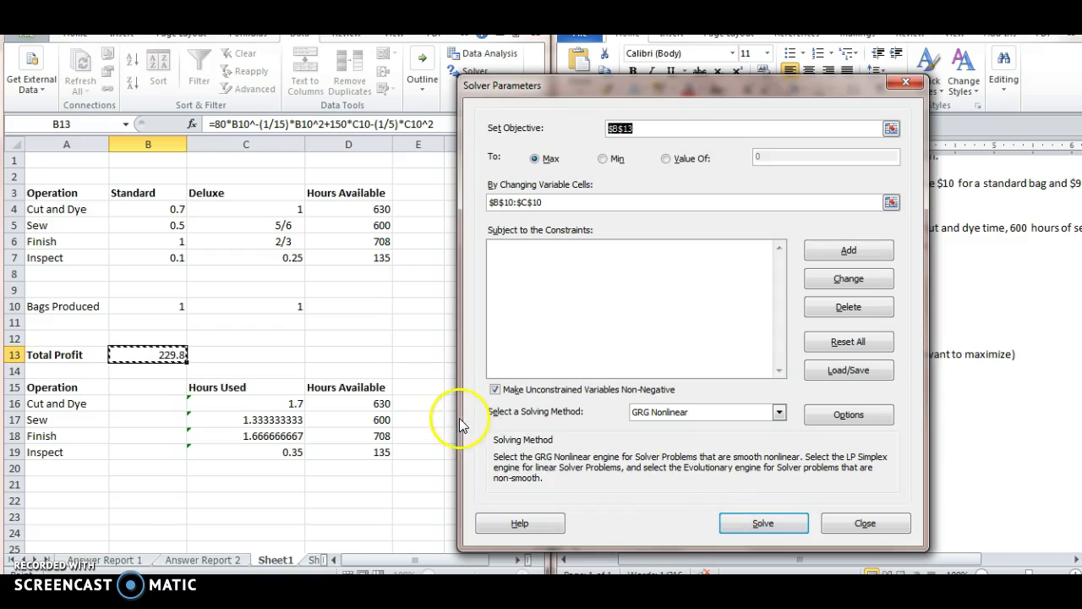
left_click(554, 270)
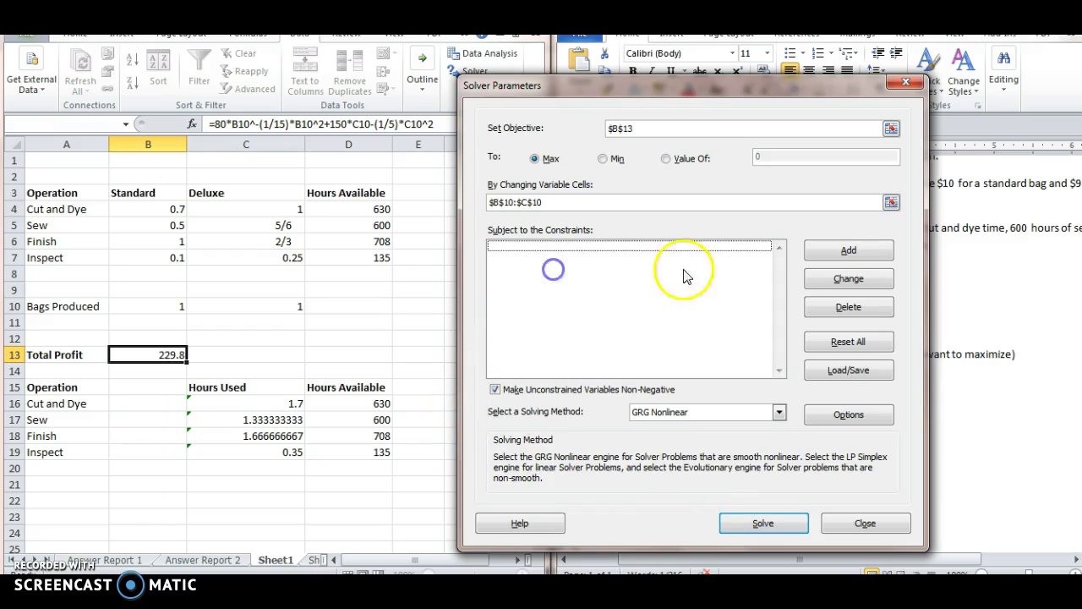
- Re-add the single constraint $C$16:$C$19 <= $D$16:$D$19, solve again, and select the Answer report
left_click(825, 249)
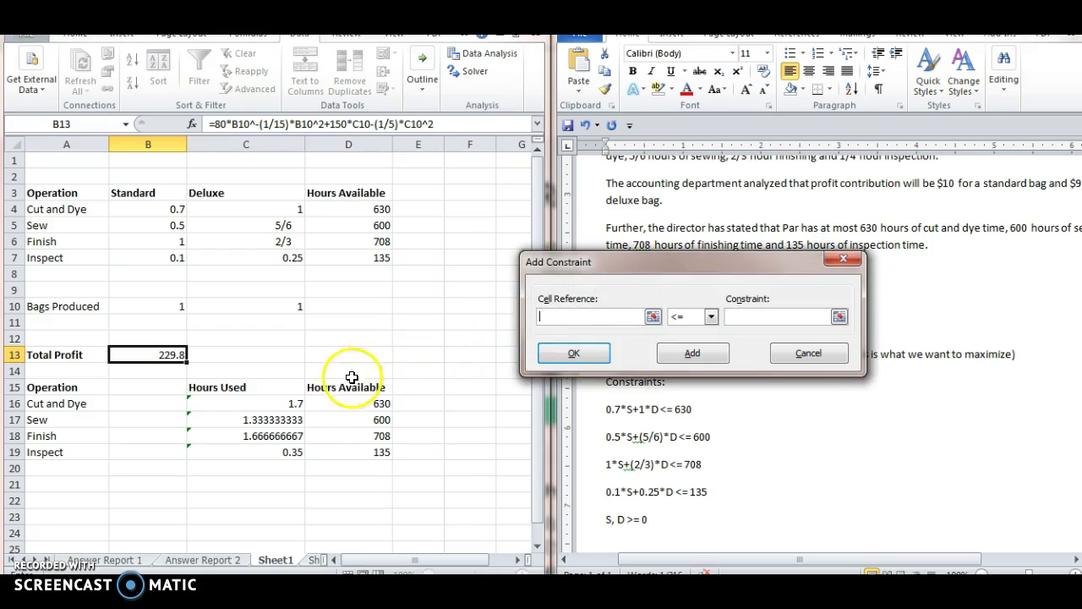
left_click_drag(286, 404, 280, 453)
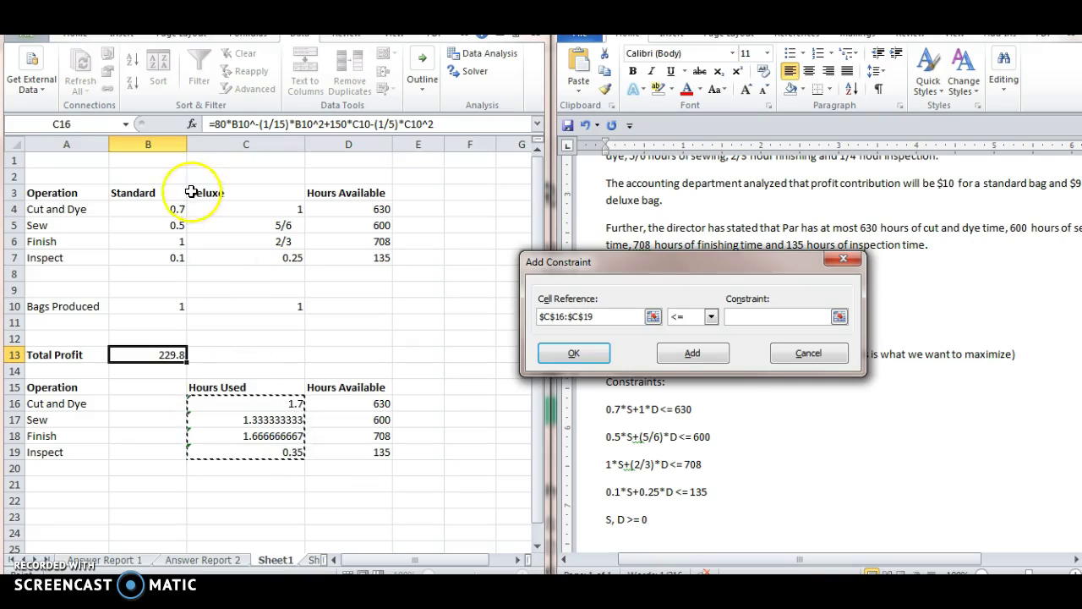
left_click(761, 315)
left_click_drag(345, 404, 351, 449)
left_click(676, 364)
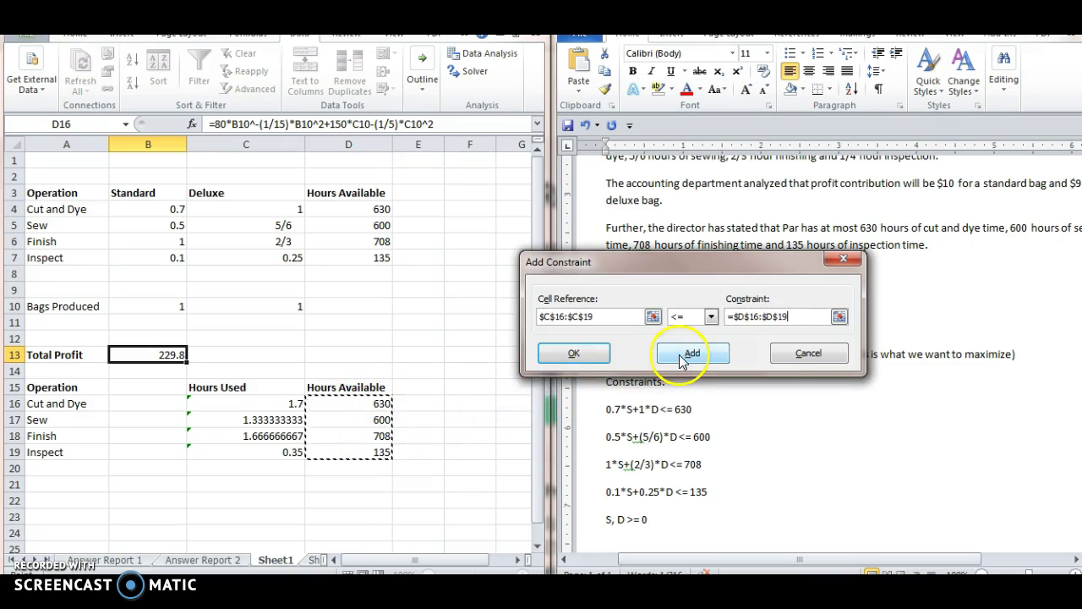
left_click(560, 353)
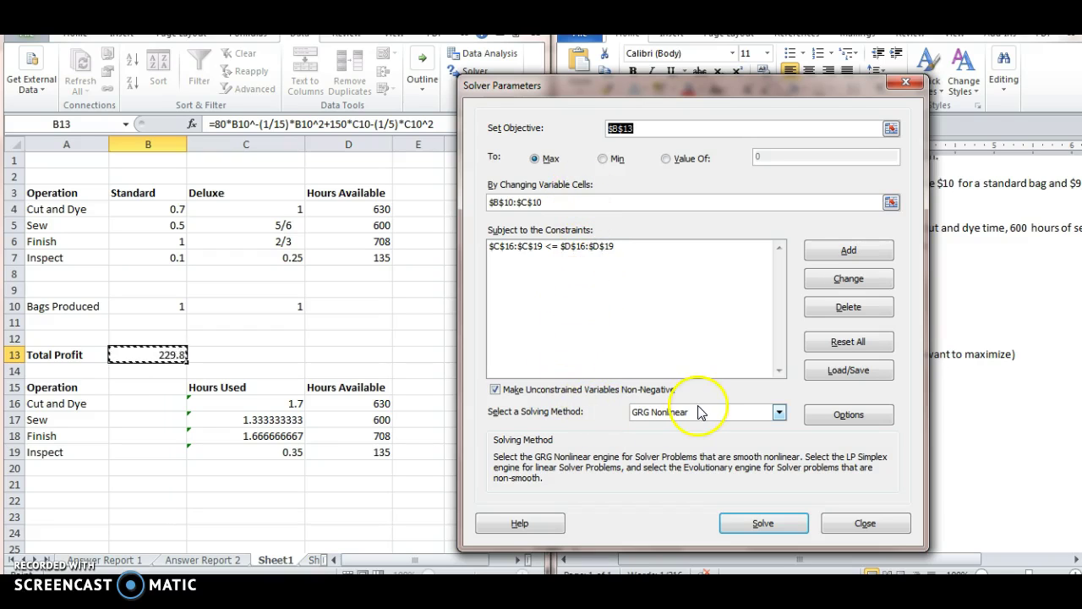
left_click(763, 523)
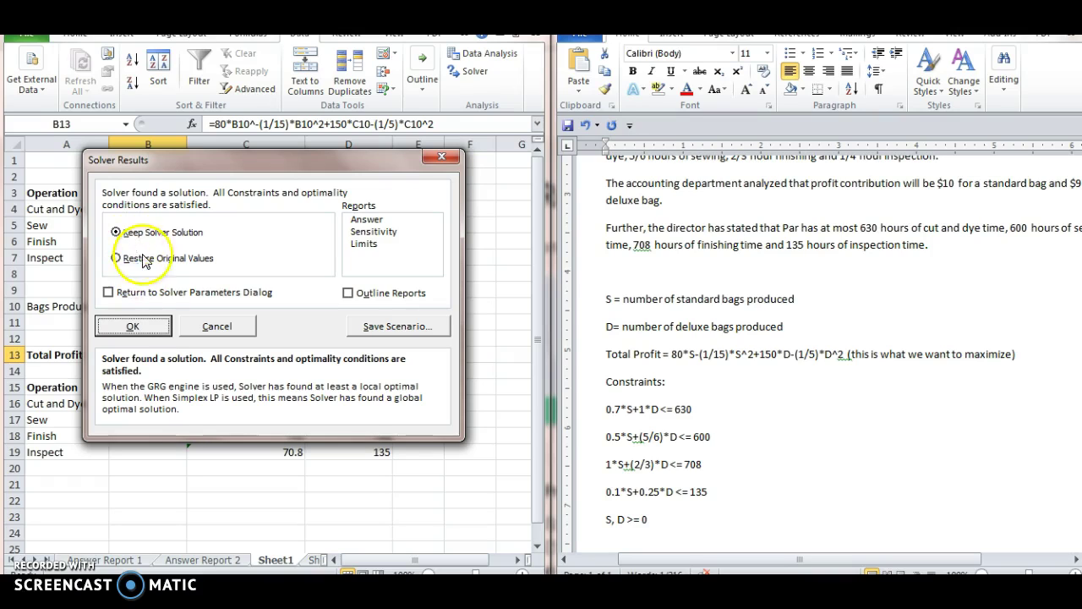
left_click(389, 218)
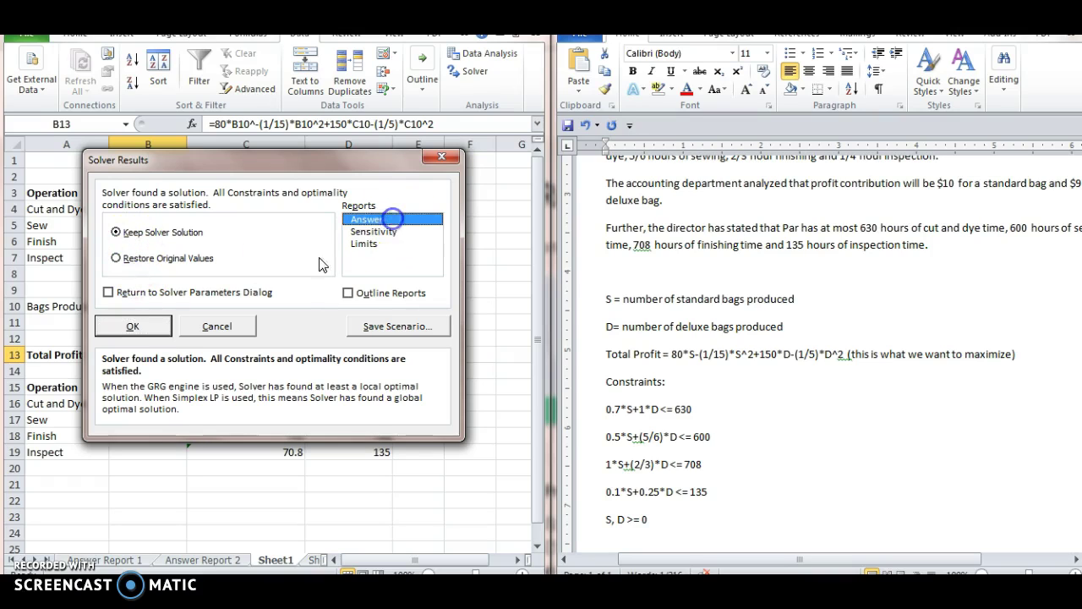
- Keep the Solver solution of 459.72 standard and 308.20 deluxe bags, then select Total Profit cell B13
left_click(136, 326)
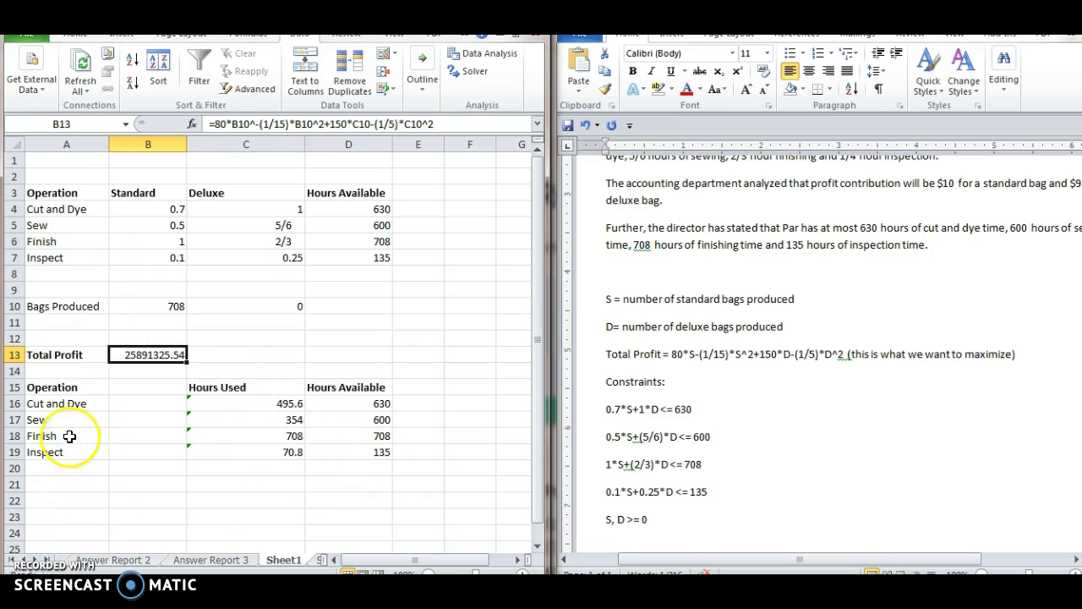
scroll(48, 508, "down", 1)
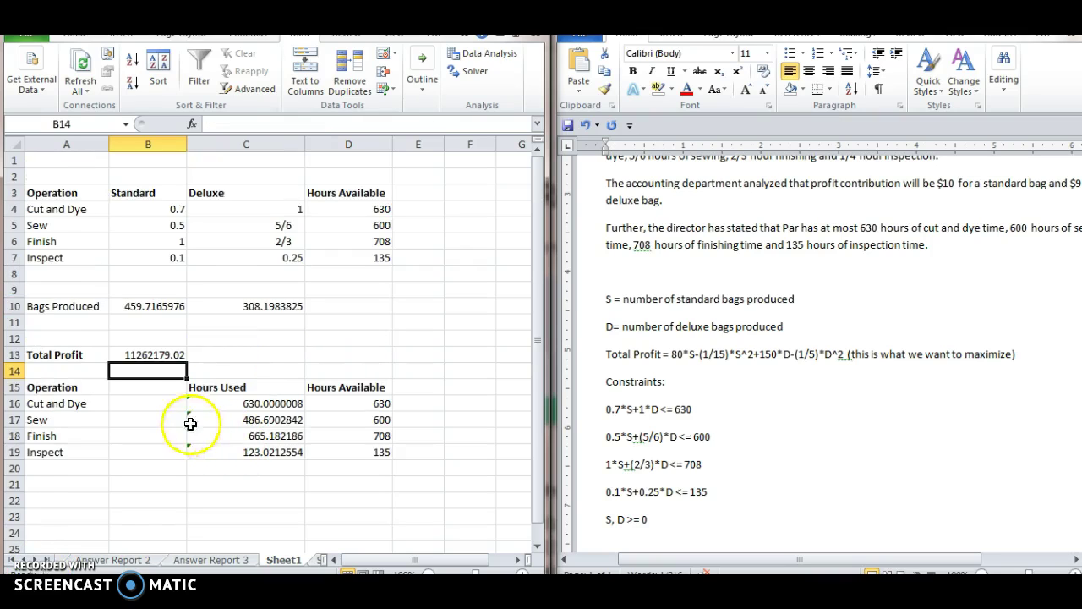
left_click(146, 356)
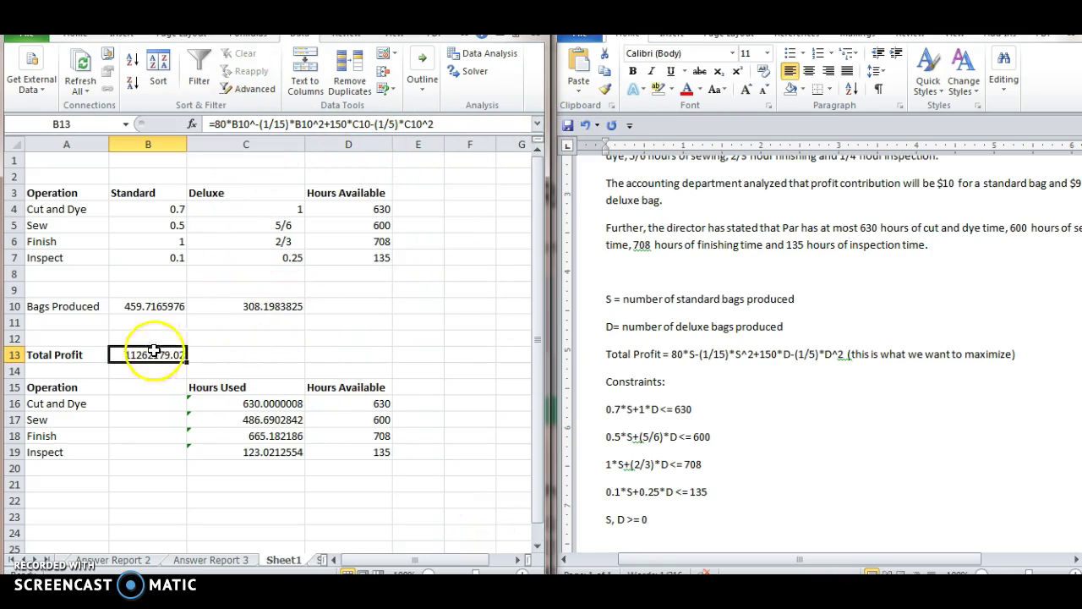
- Remove the stray '^' after B10 in the B13 profit formula so B10 is multiplied by 80
left_click(255, 124)
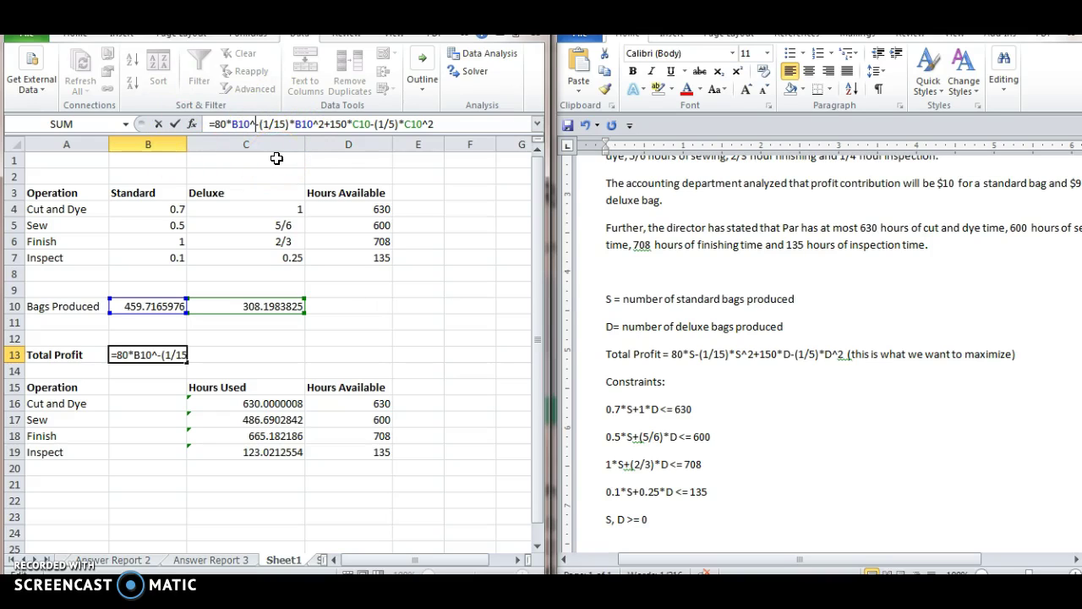
key("BackSpace")
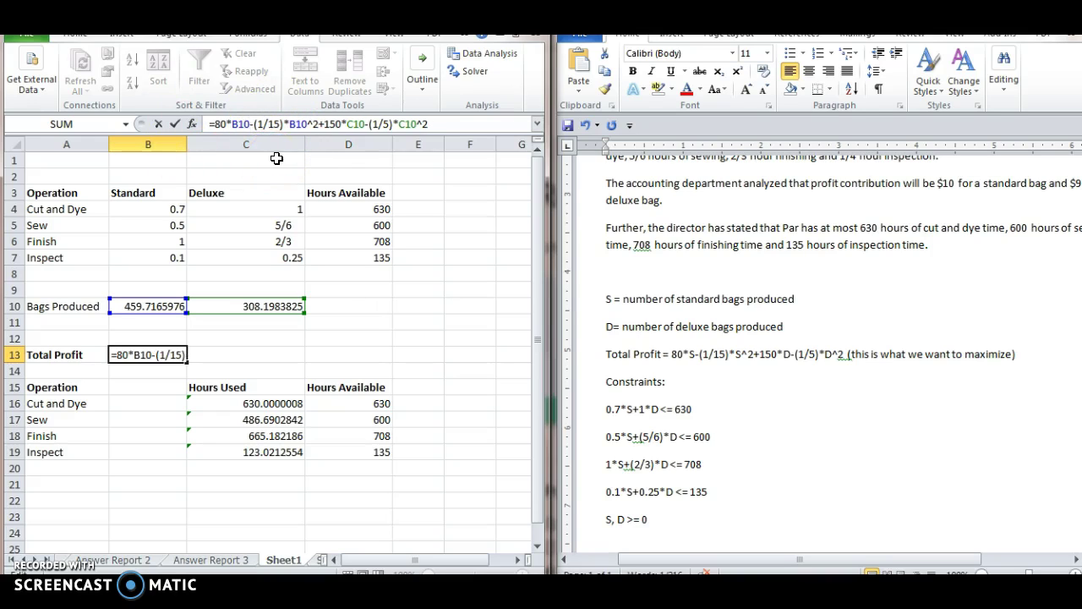
left_click(244, 257)
key("Return")
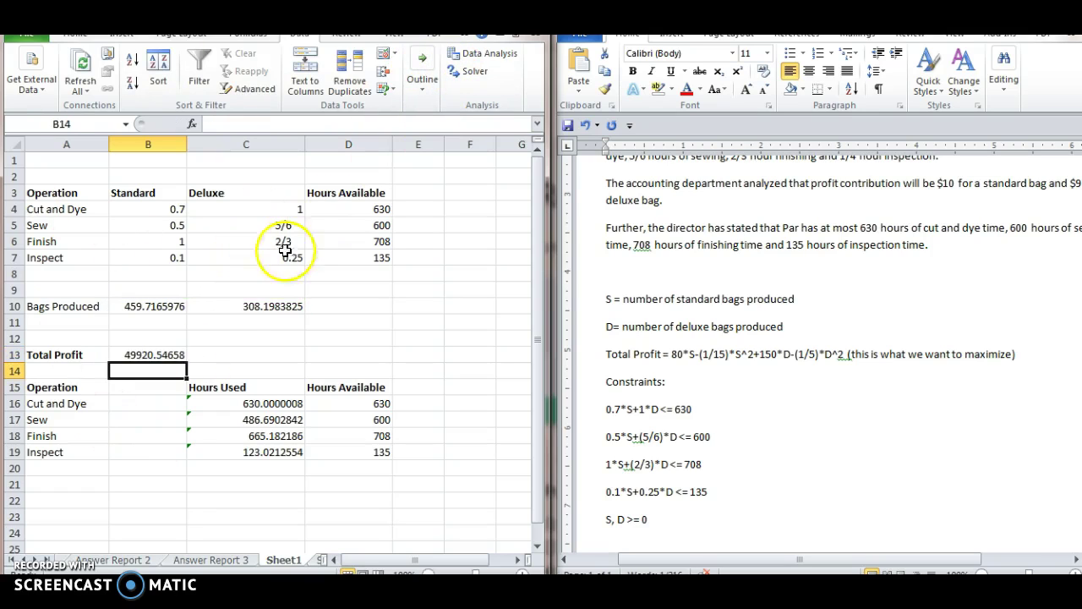
- Reset the standard and deluxe bag quantities in B10 and C10 to 1
left_click(179, 311)
type("1")
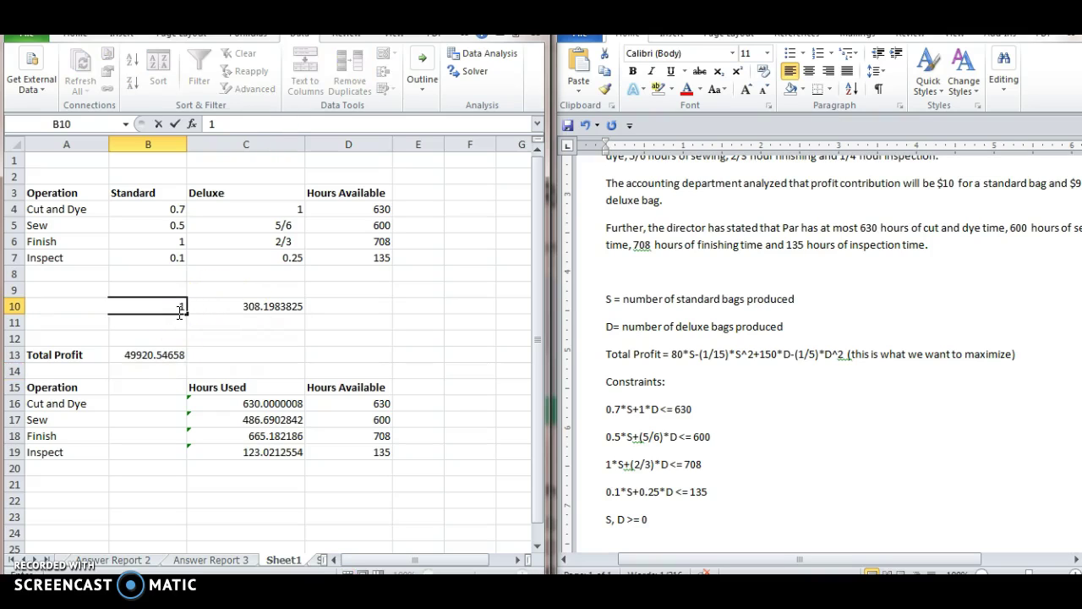
key("Right")
type("1")
key("Return")
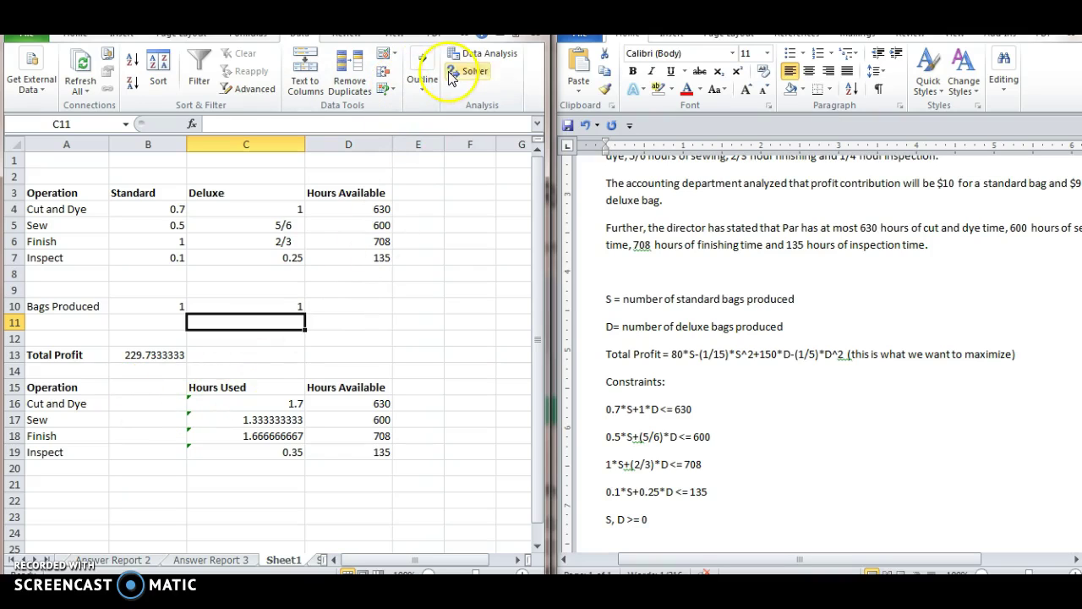
- Rerun Solver on B13 with non-negative variables, keeping the 49920.55 profit solution and adding an Answer report
left_click(172, 355)
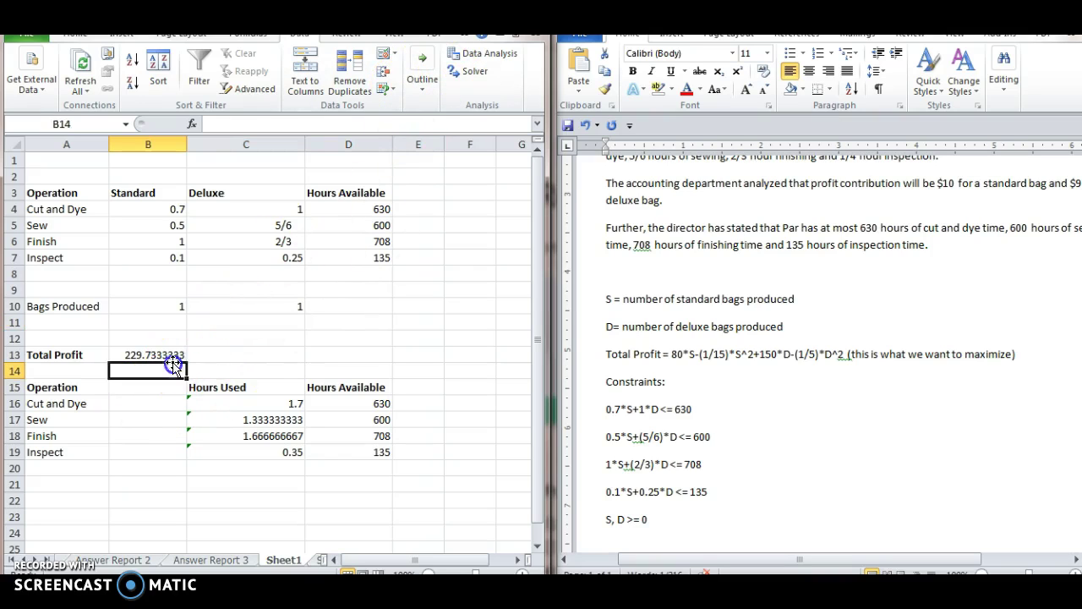
left_click(476, 71)
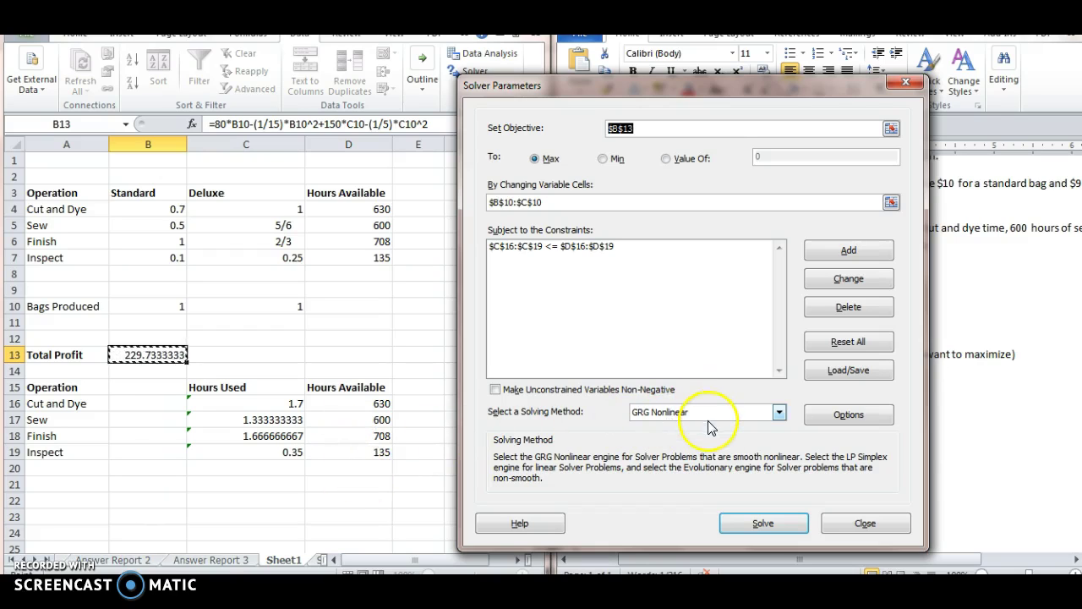
left_click(499, 390)
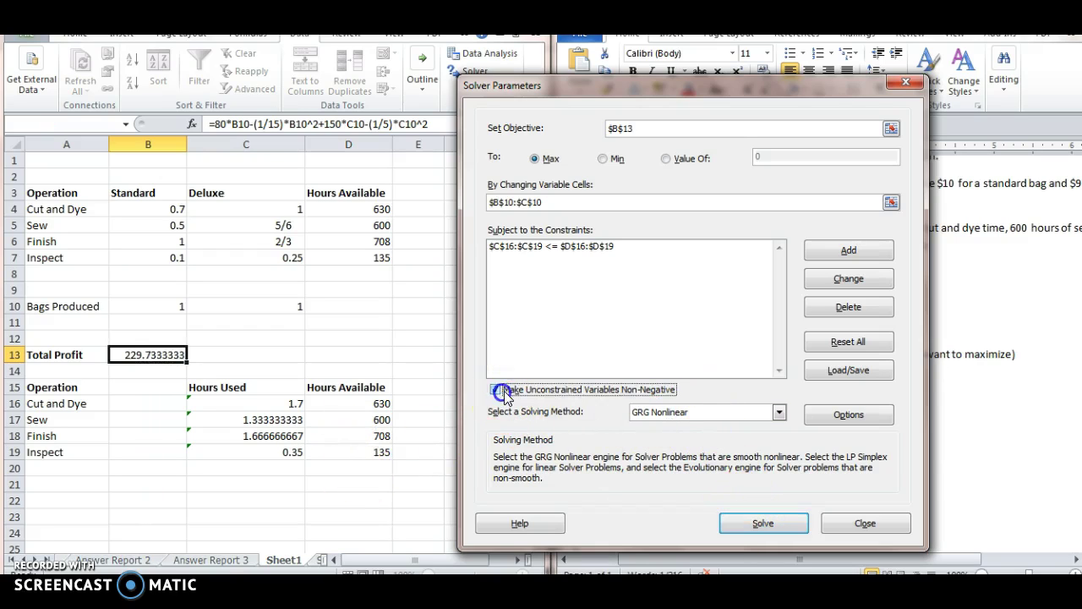
left_click(786, 524)
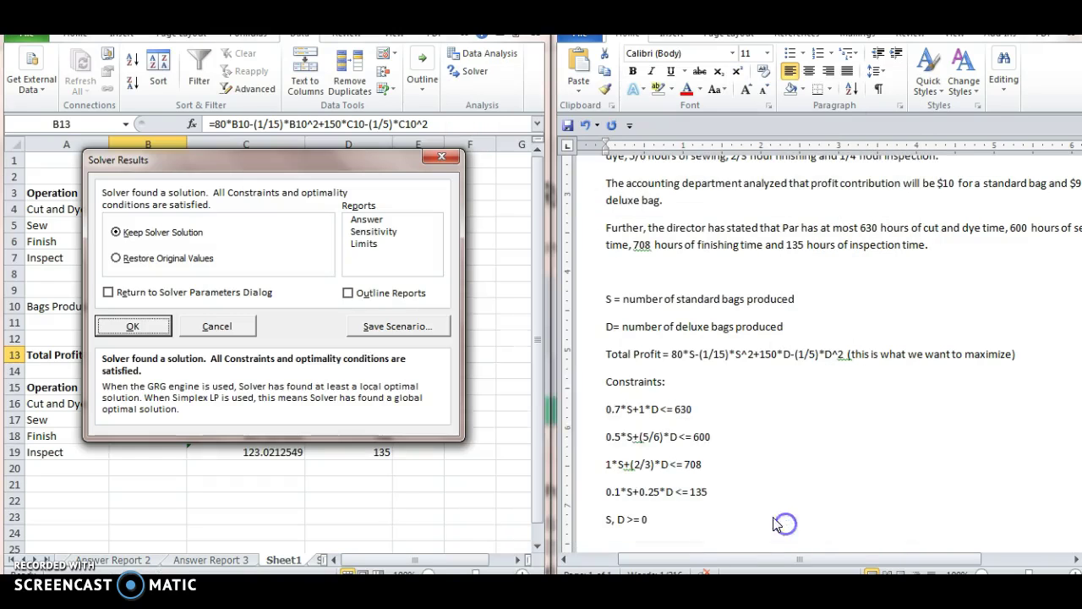
left_click(367, 220)
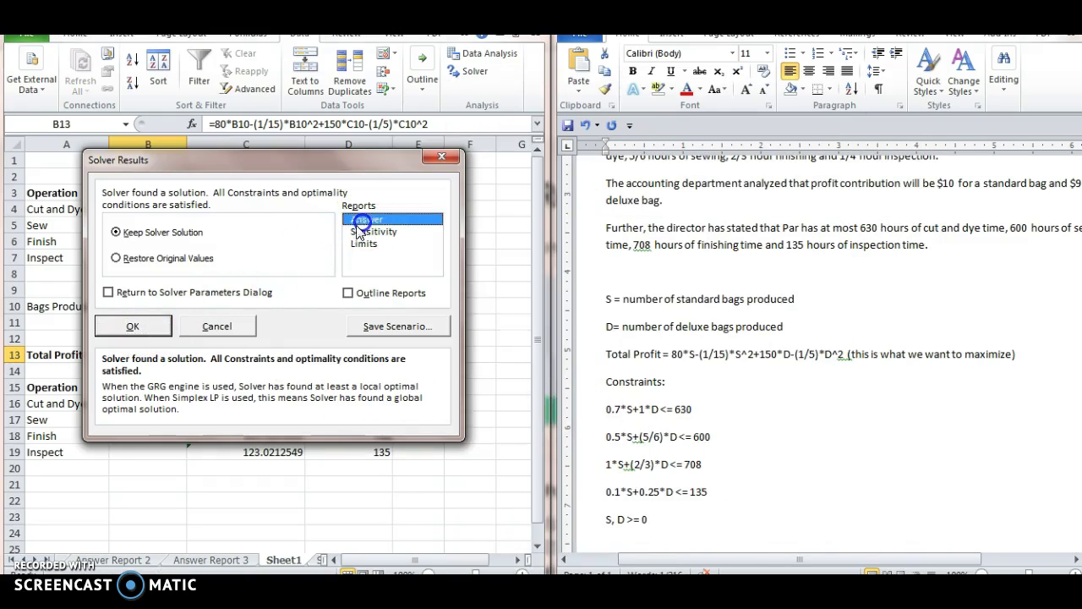
left_click(133, 326)
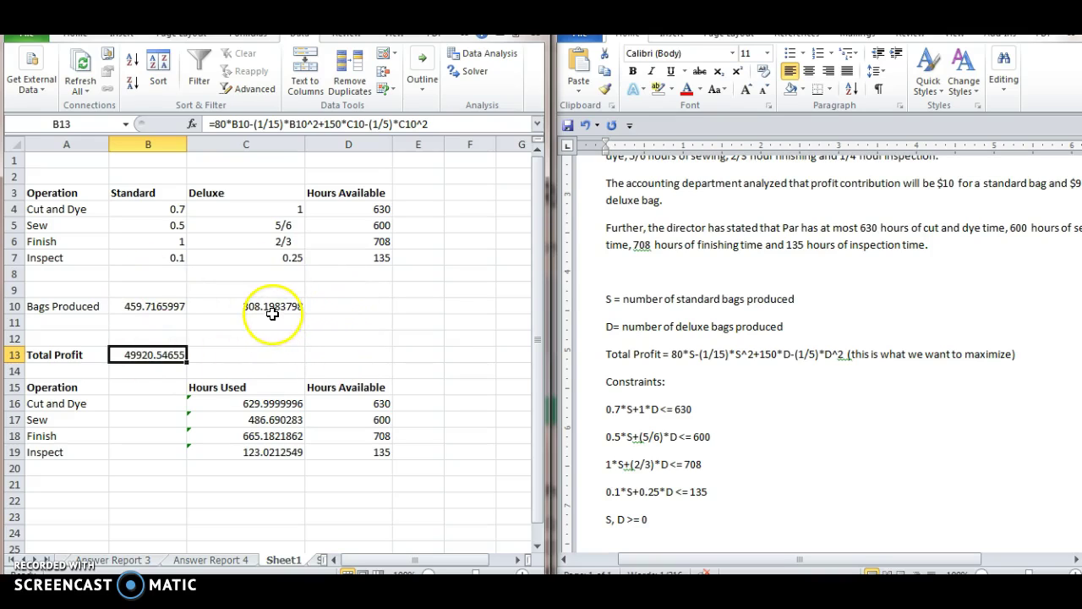
- Maximise the window and format B10 as Number with 2 decimal places
left_click_drag(271, 307, 165, 313)
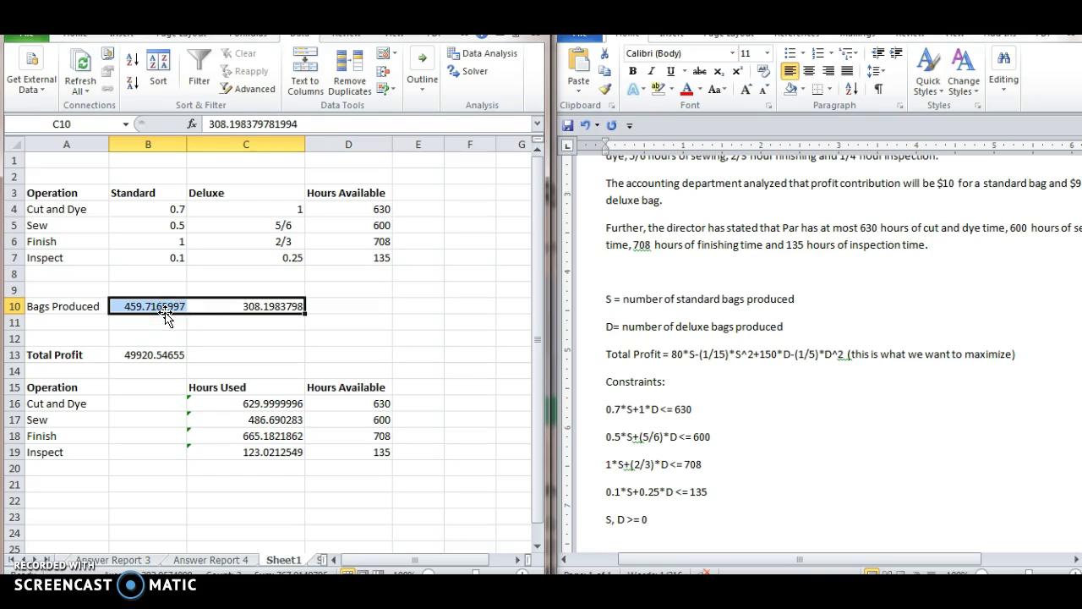
key("super+Up")
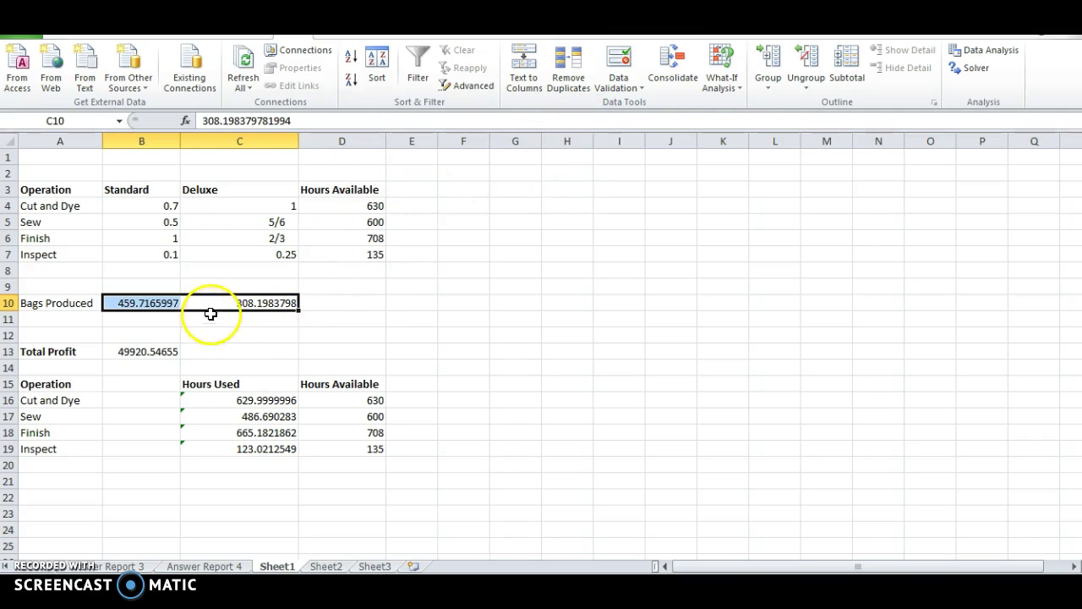
left_click(146, 303)
right_click(147, 304)
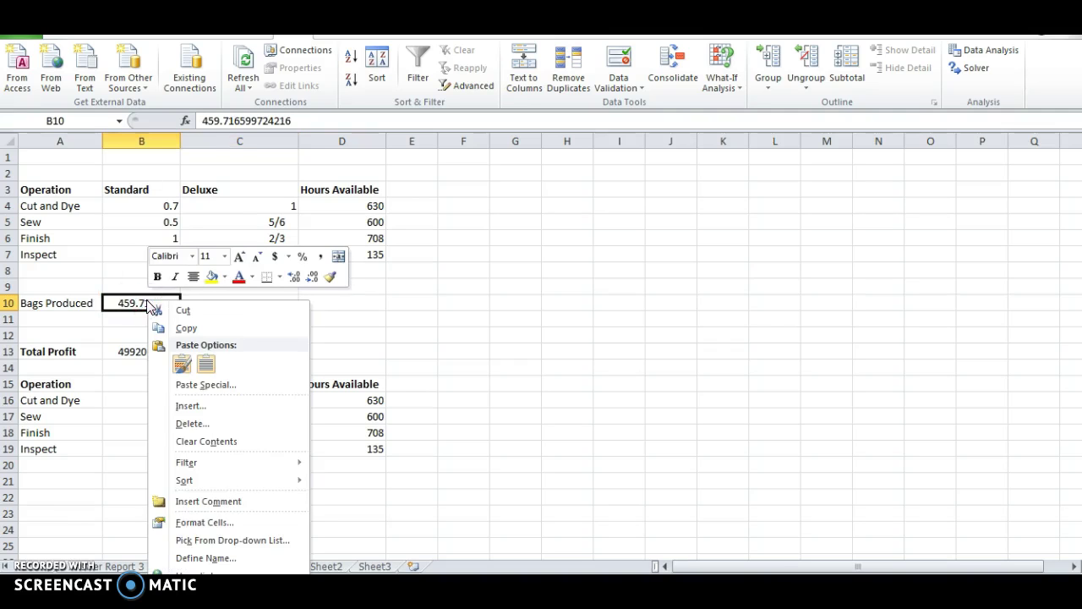
left_click(181, 522)
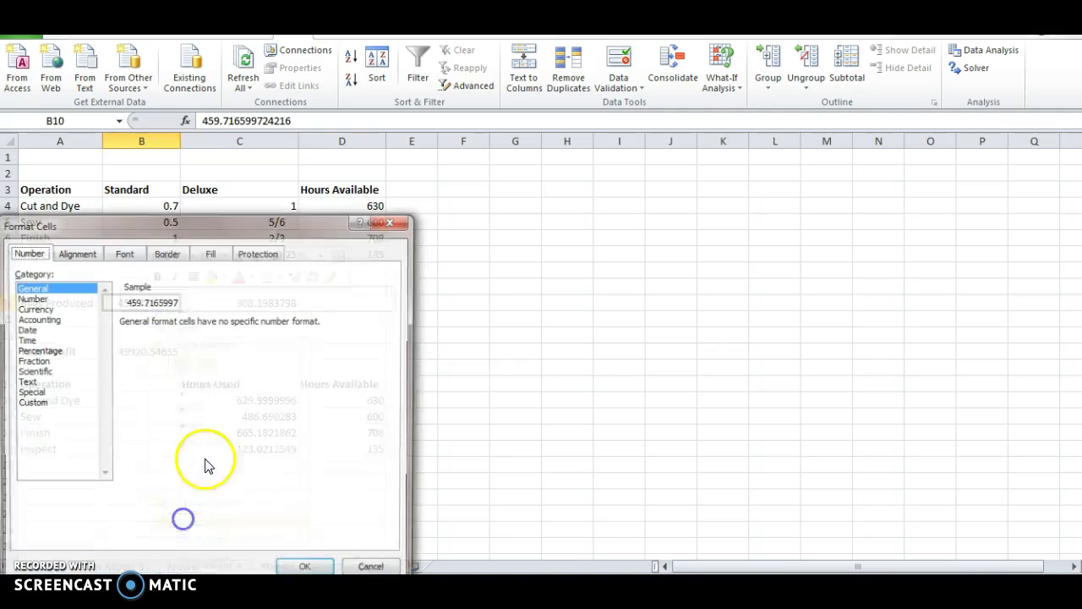
left_click(42, 297)
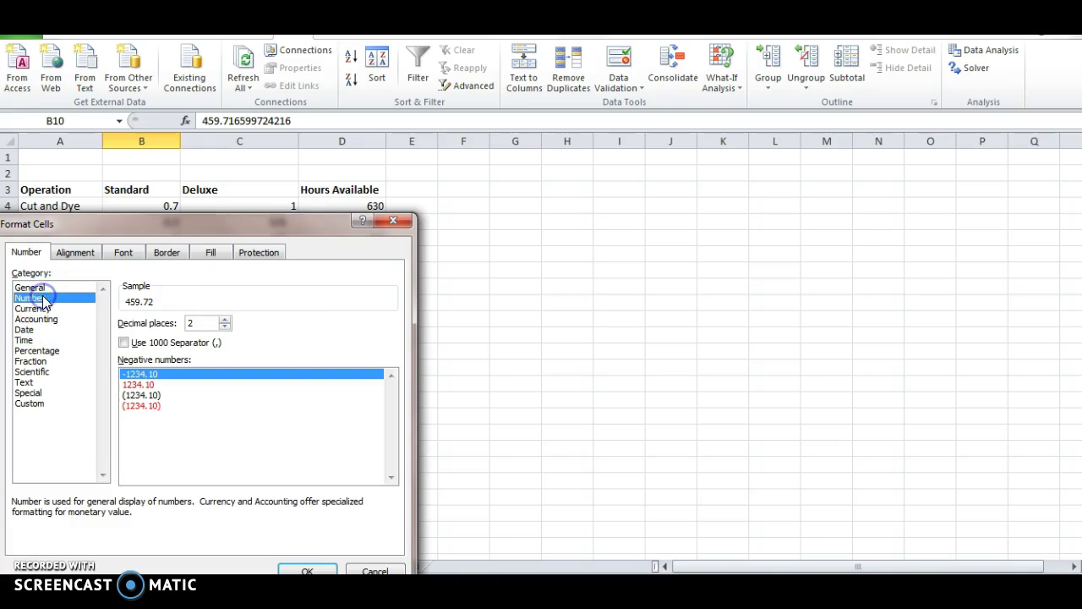
left_click(313, 569)
- Apply the 2-decimal Number format to the whole results range B10:C19
left_click(272, 455)
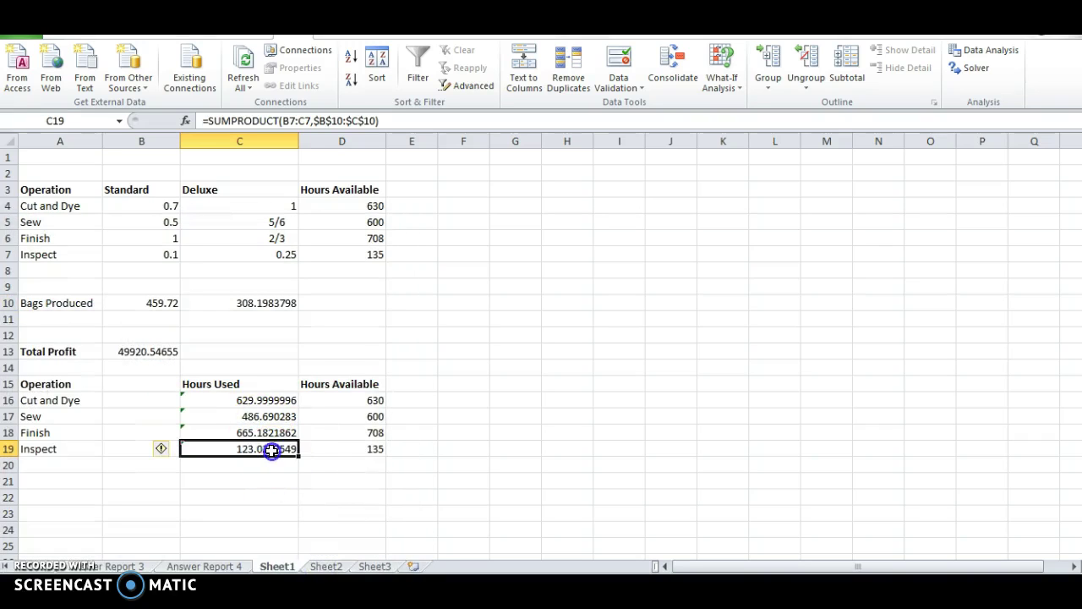
left_click_drag(271, 450, 152, 305)
right_click(150, 310)
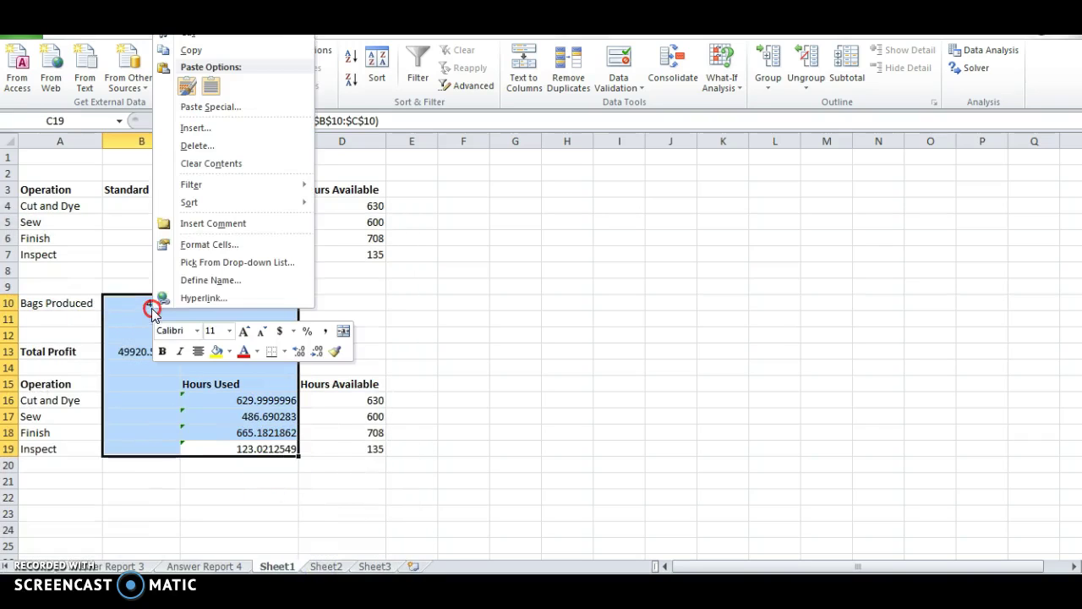
left_click(203, 245)
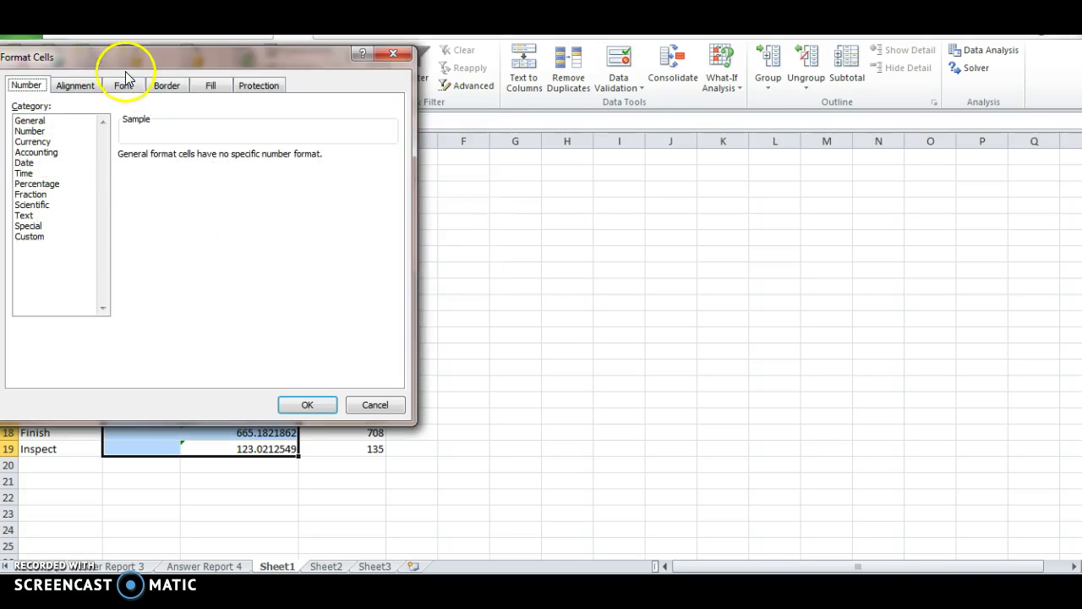
left_click(30, 131)
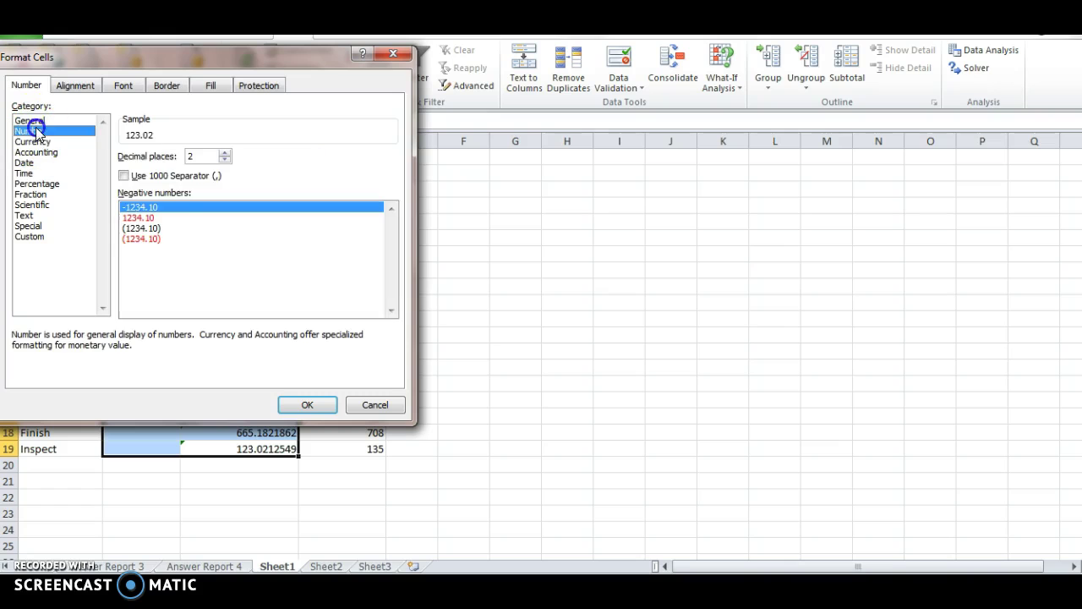
left_click(308, 405)
left_click(389, 354)
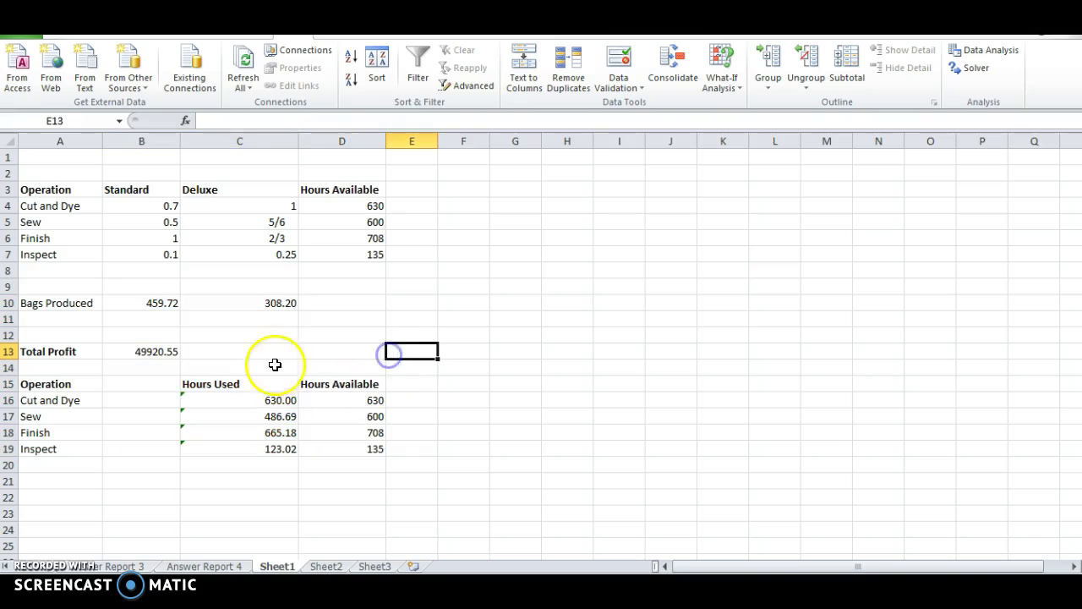
left_click(169, 315)
left_click(175, 302)
left_click(218, 302)
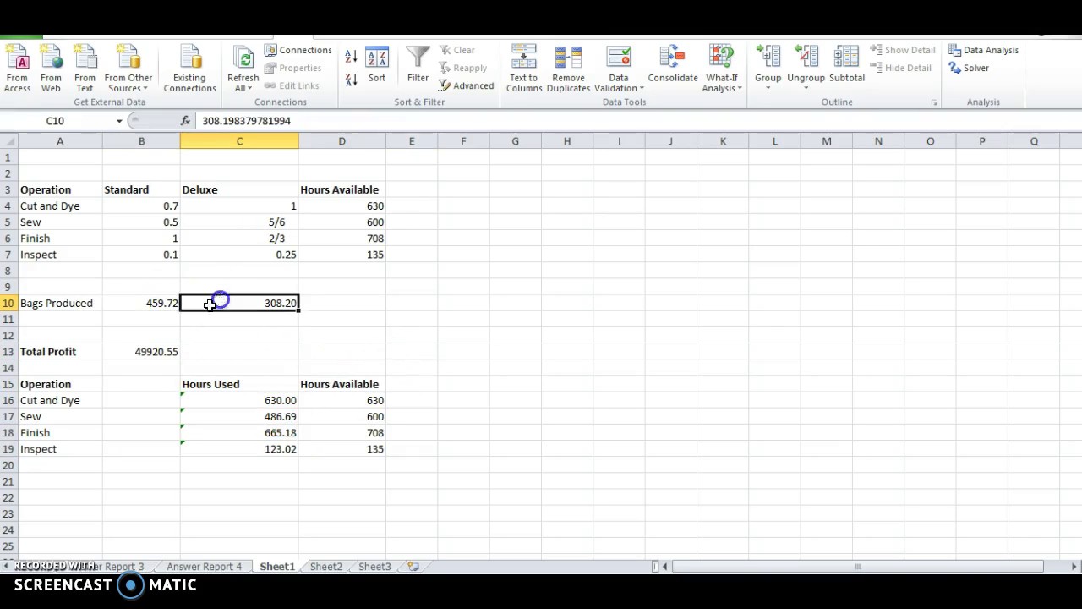
left_click(140, 359)
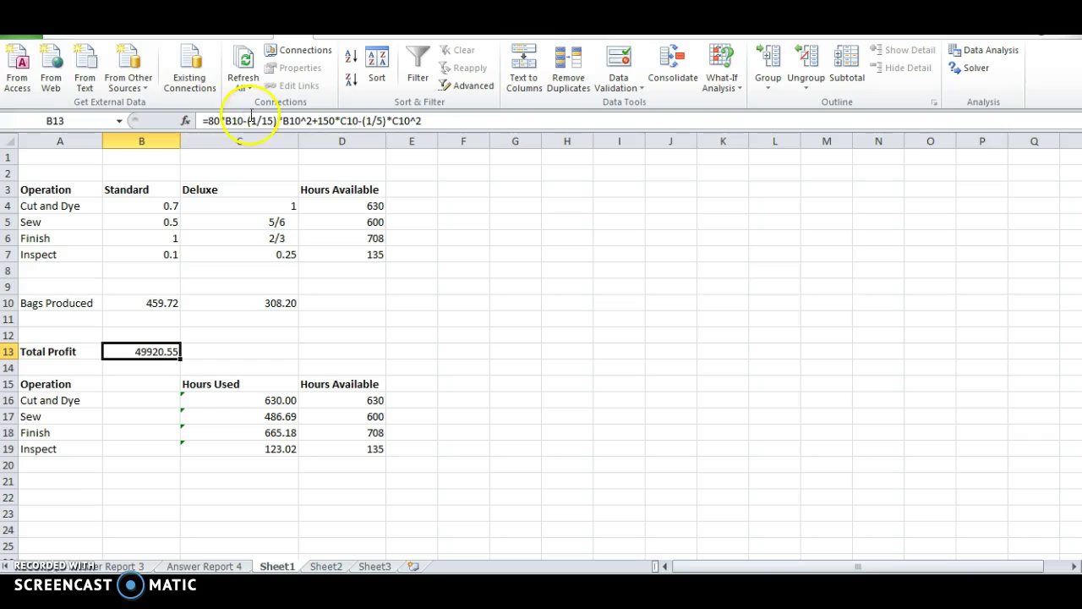
left_click_drag(434, 122, 199, 121)
left_click(453, 114)
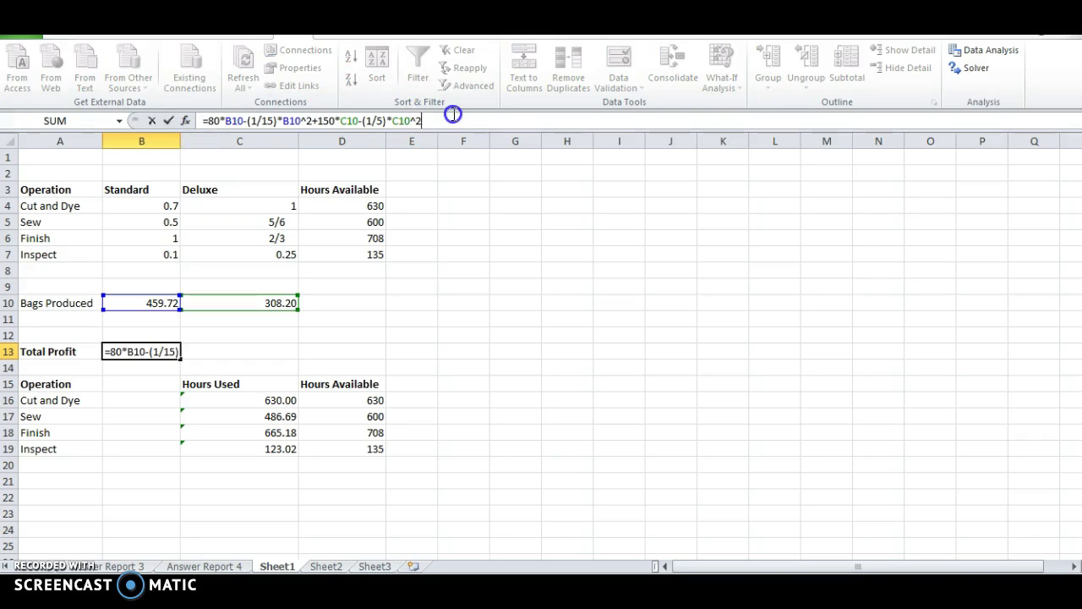